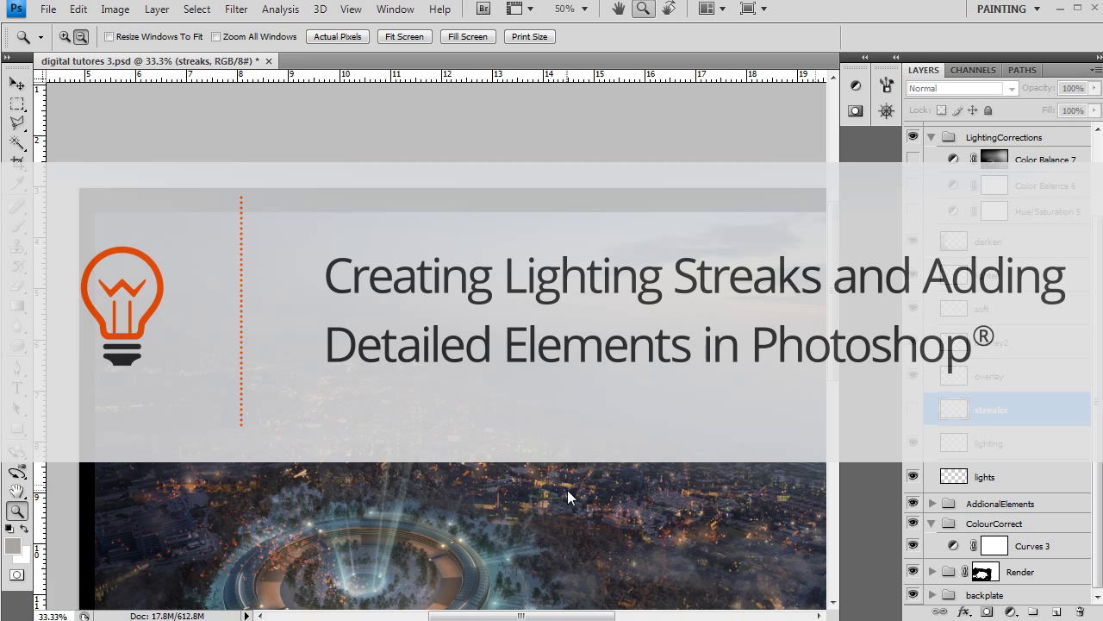
Choose the tapered 3 px brush preset at the end of the preset list and add a new layer above the streaks layer
key(b)
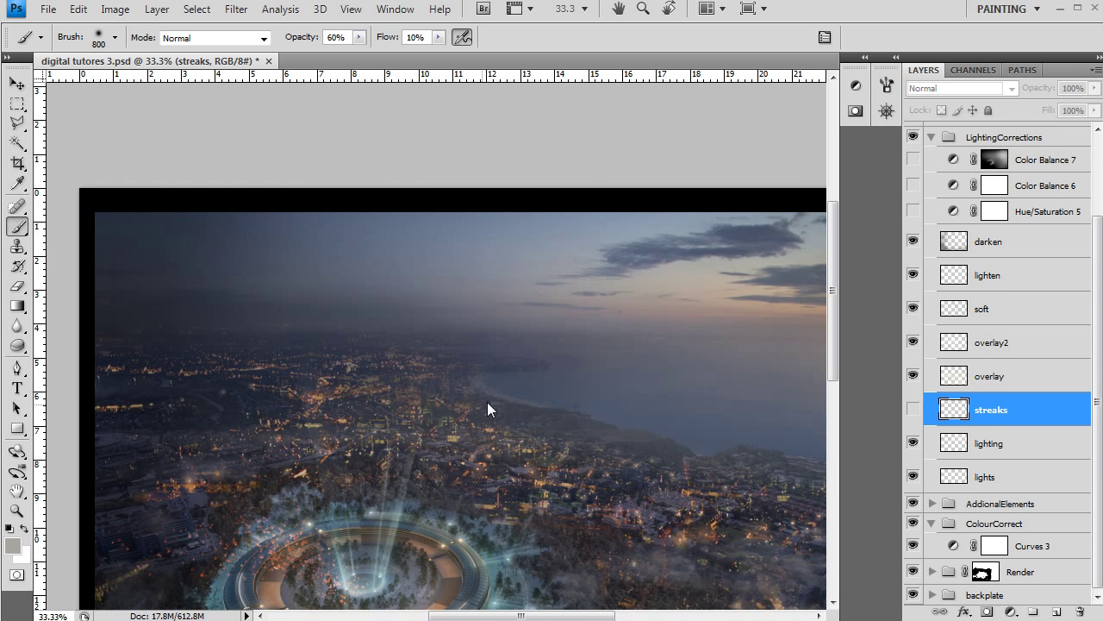
key(F5)
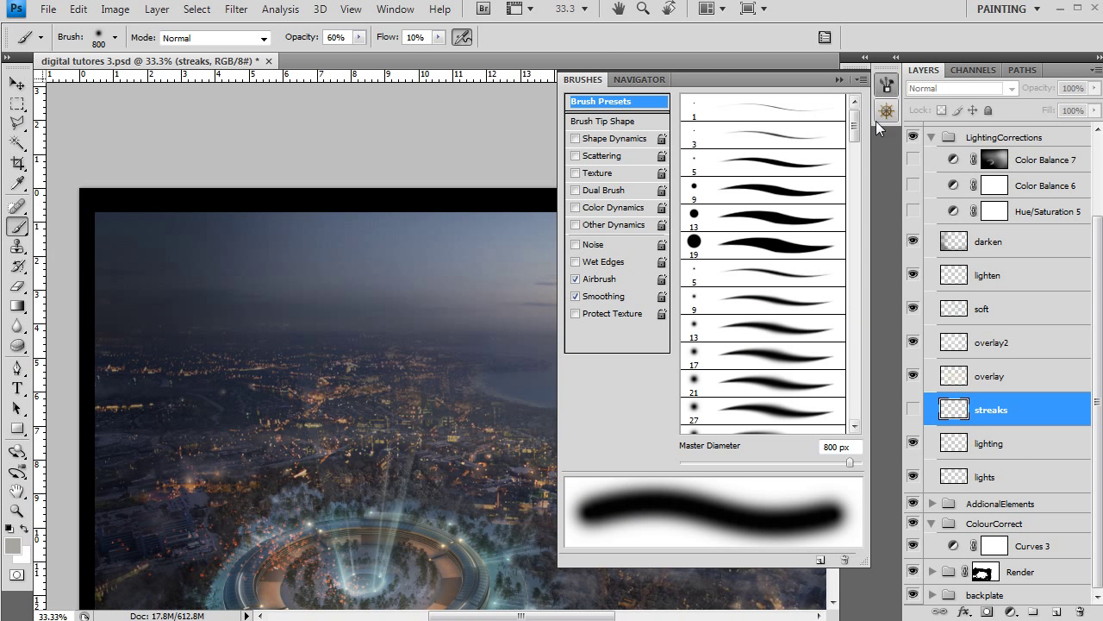
scroll(853, 426, down, 15)
click(829, 423)
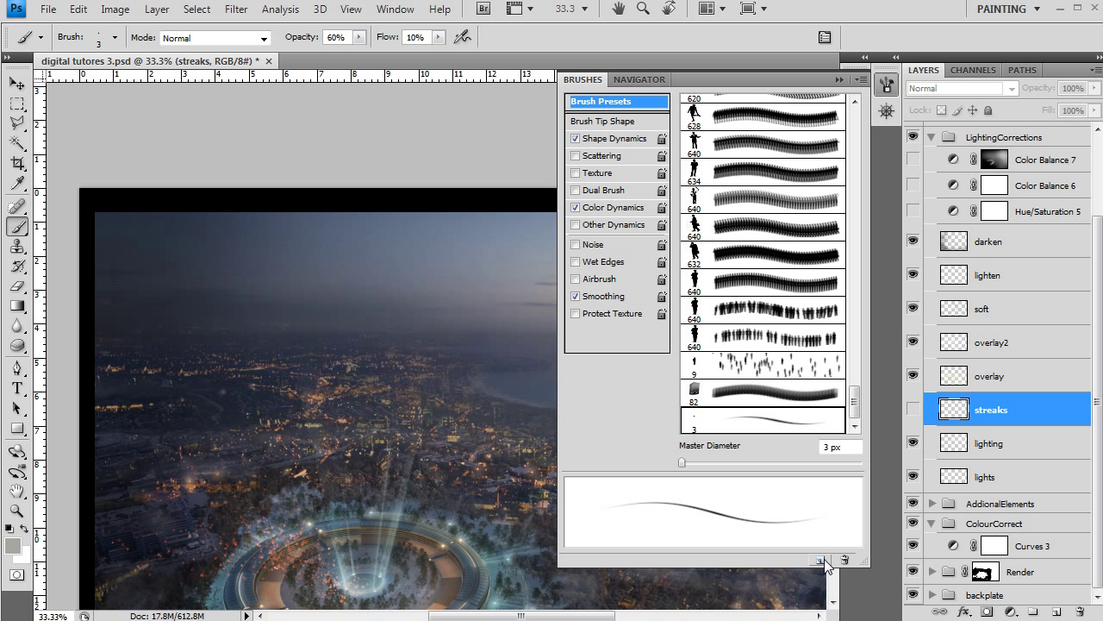
key(F5)
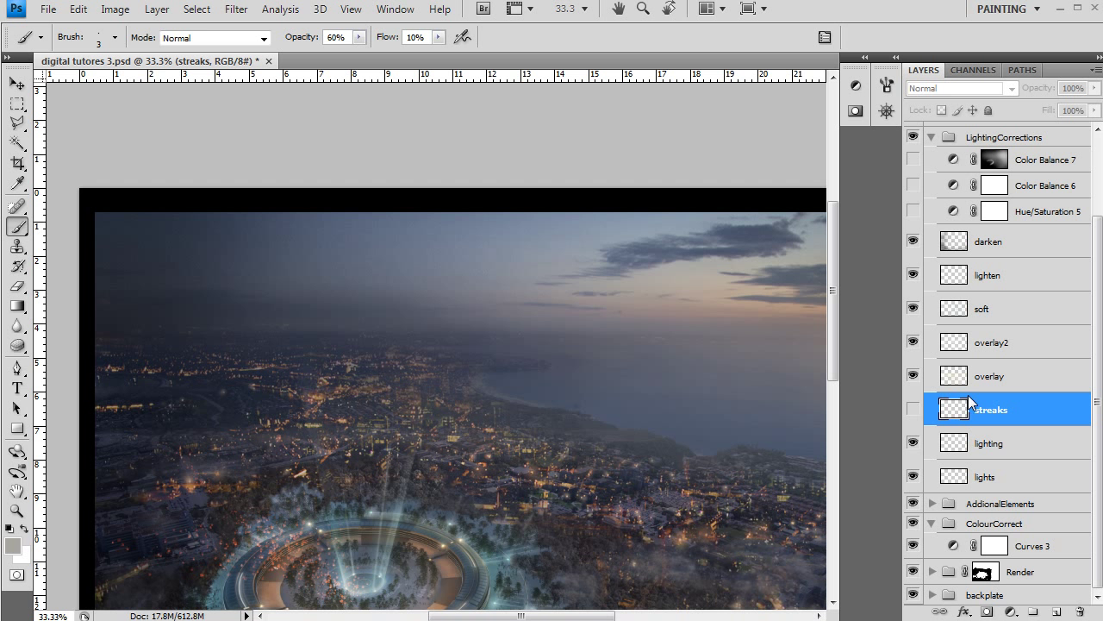
click(1056, 611)
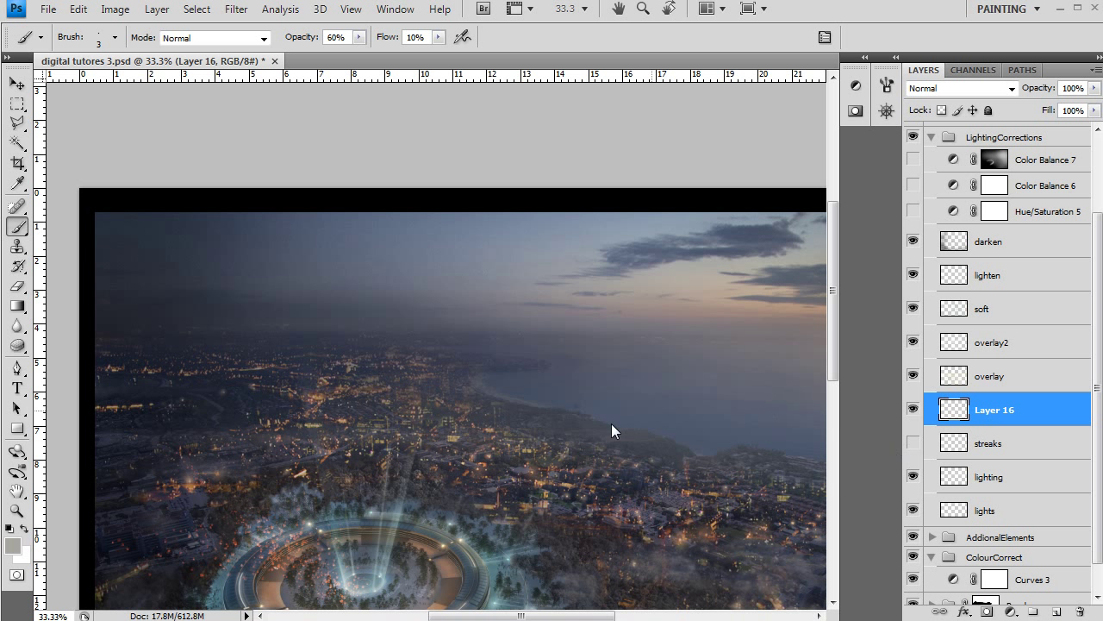
Set the foreground colour to light orange ffab32 and swap it with the background colour
drag(495, 555, 509, 398)
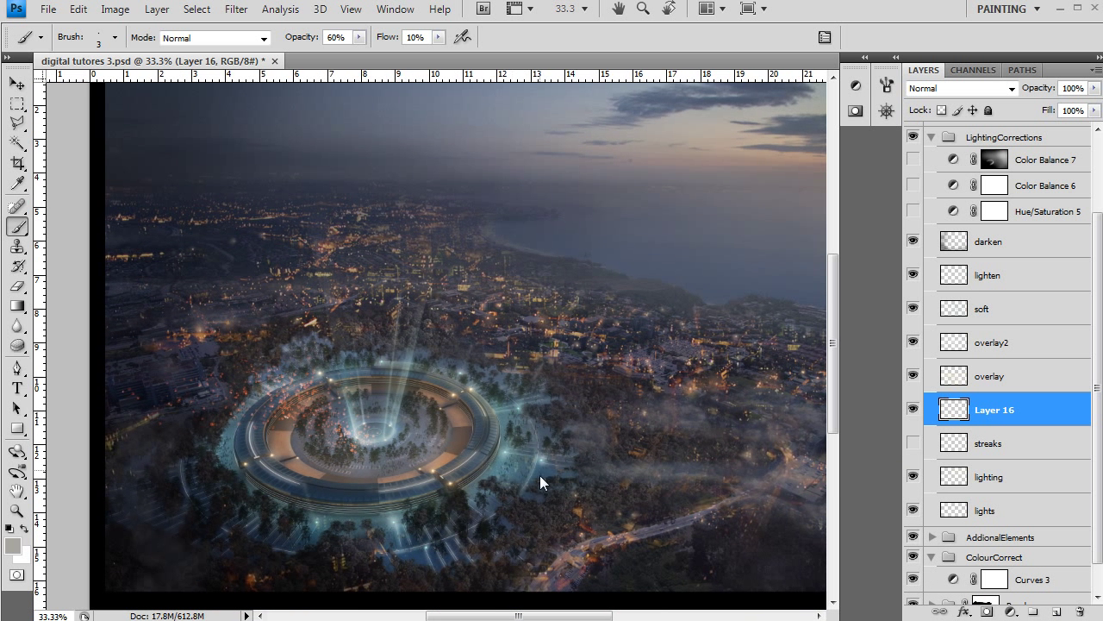
click(12, 544)
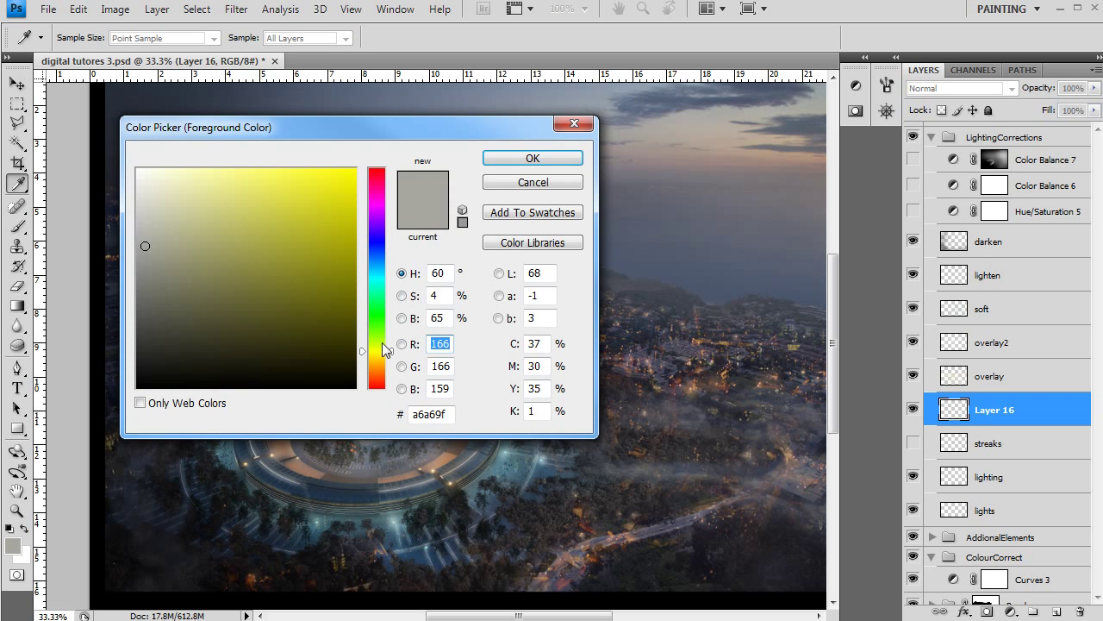
drag(387, 350, 384, 369)
drag(335, 295, 313, 156)
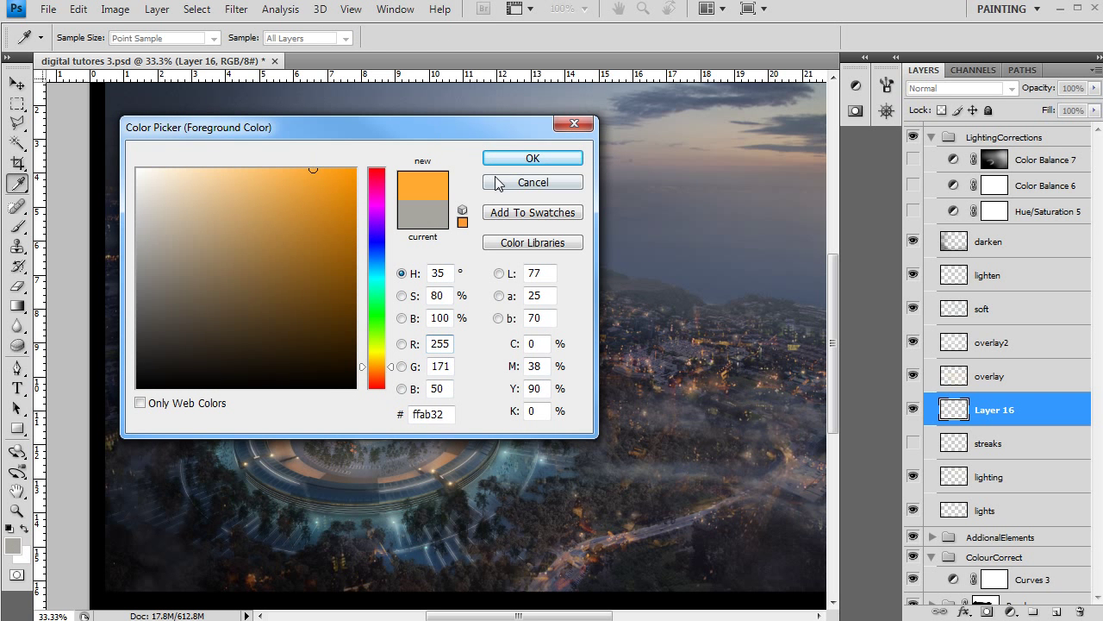
click(523, 159)
key(x)
Set the foreground colour to the redder orange ff8847 and return to the Brush tool
click(18, 541)
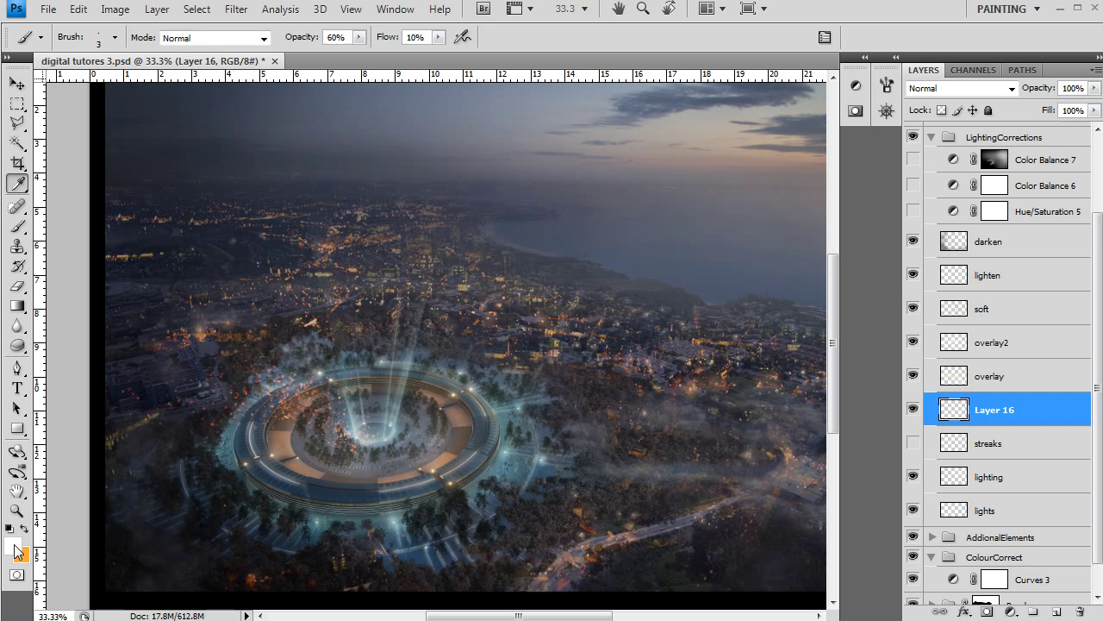
drag(393, 366, 388, 376)
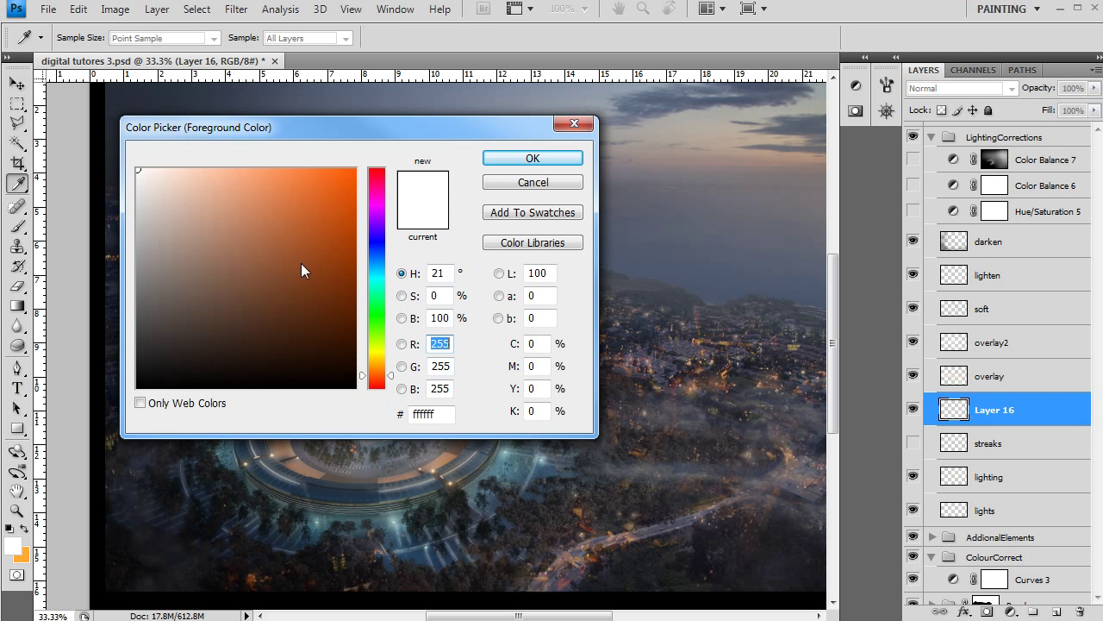
drag(301, 263, 292, 148)
click(569, 157)
key(b)
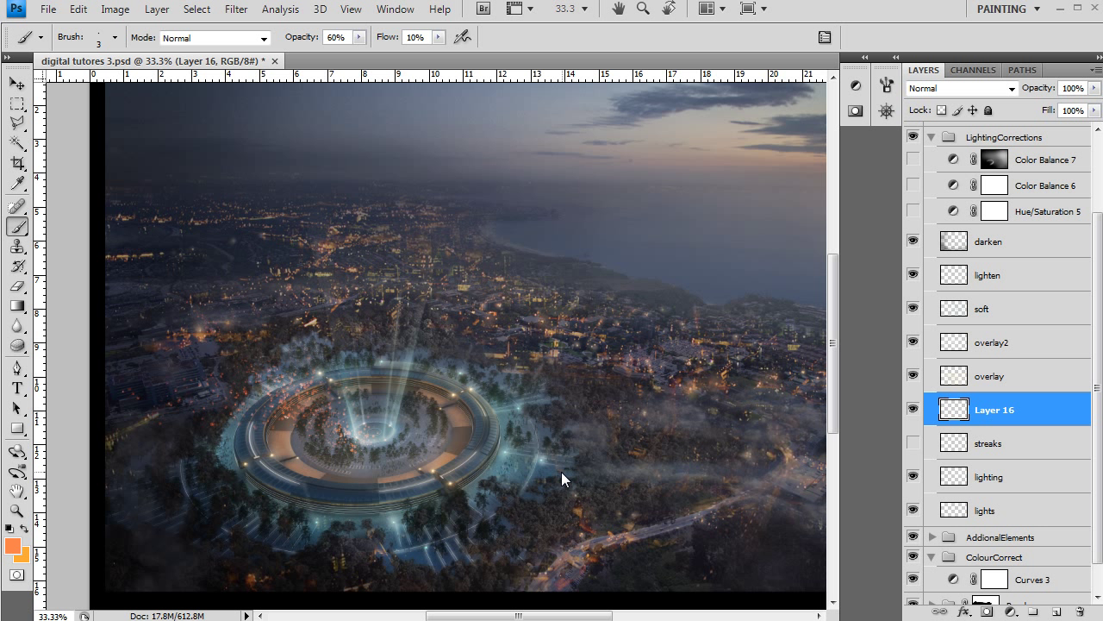
Set brush opacity and flow to 100% and paint light streaks along the curved road below the city, swapping the two orange colours
key(shift+0)
key(0)
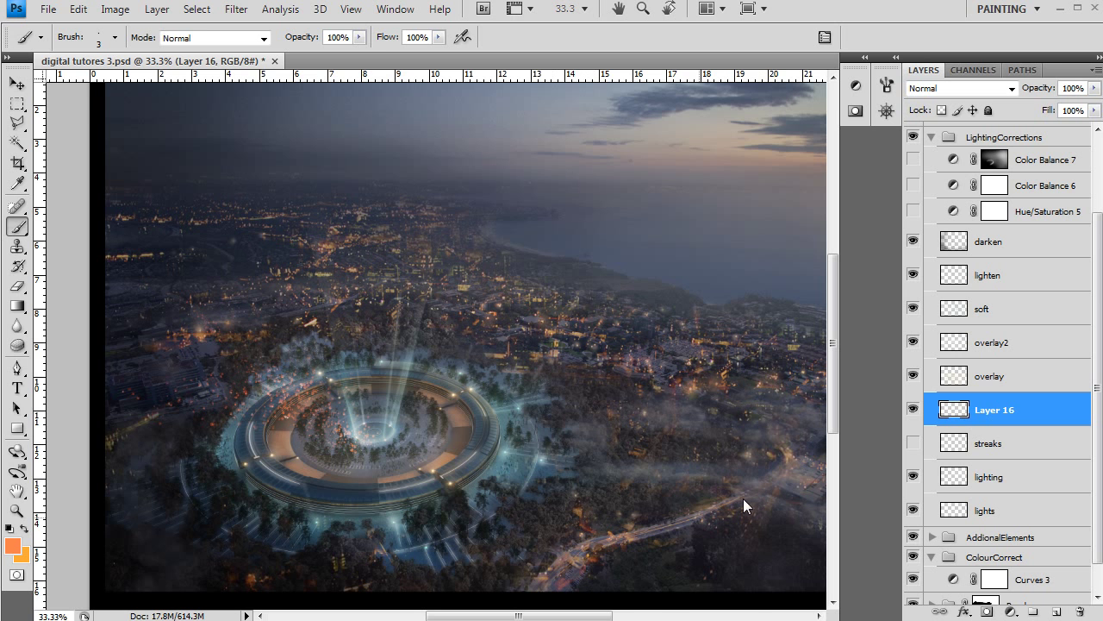
drag(671, 512, 664, 513)
scroll(663, 512, right, 5)
key(z)
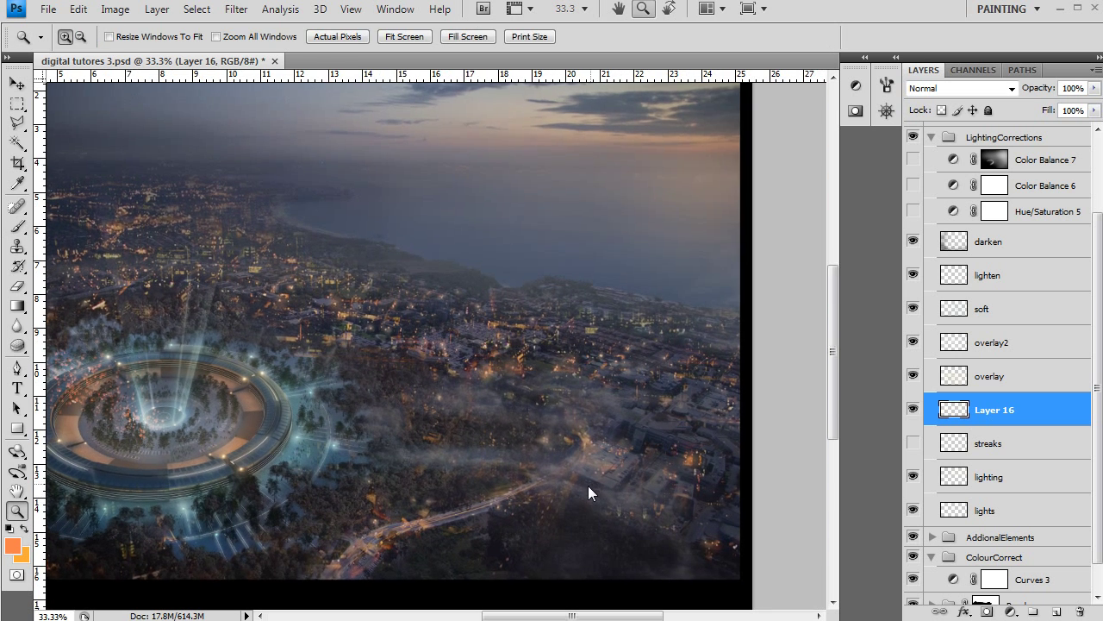
click(588, 486)
key(b)
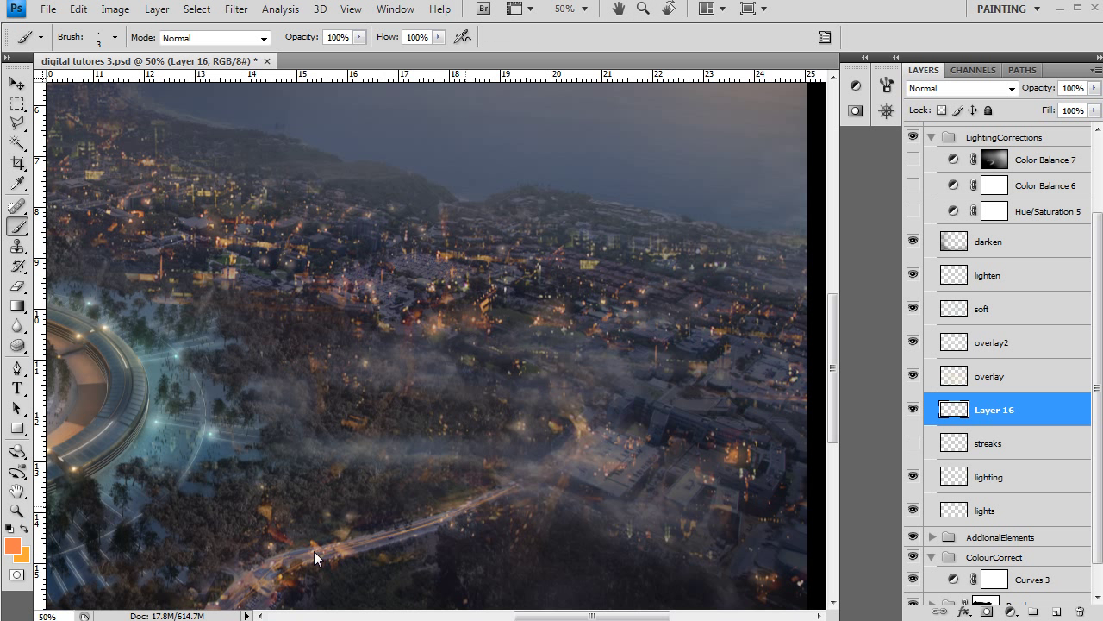
key(x)
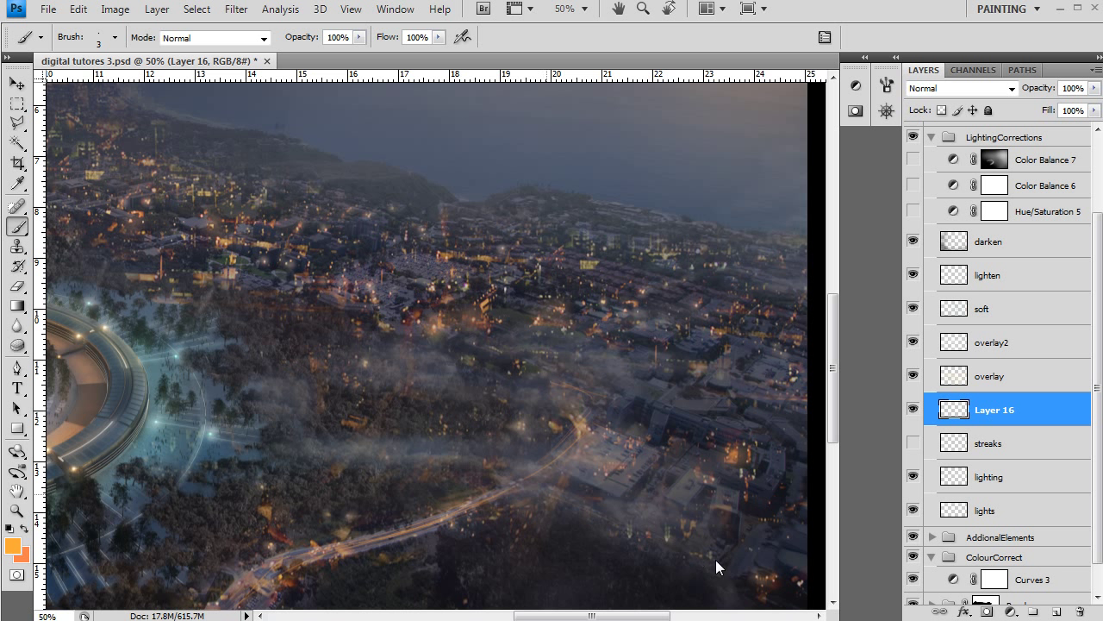
Paint thin light-orange streaks along the side roads running from the curved road through the dark blocks to the buildings above
drag(538, 493, 735, 580)
drag(740, 527, 776, 482)
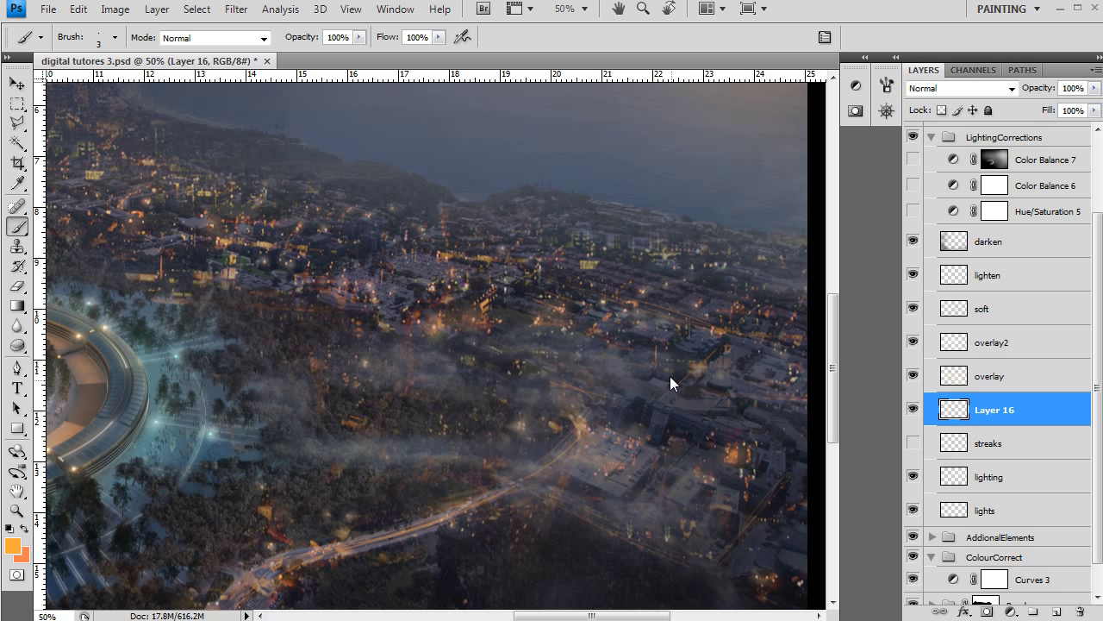
drag(620, 356, 632, 346)
Swap the colours, change the foreground to a more saturated orange, and return to the Brush tool
key(x)
click(12, 544)
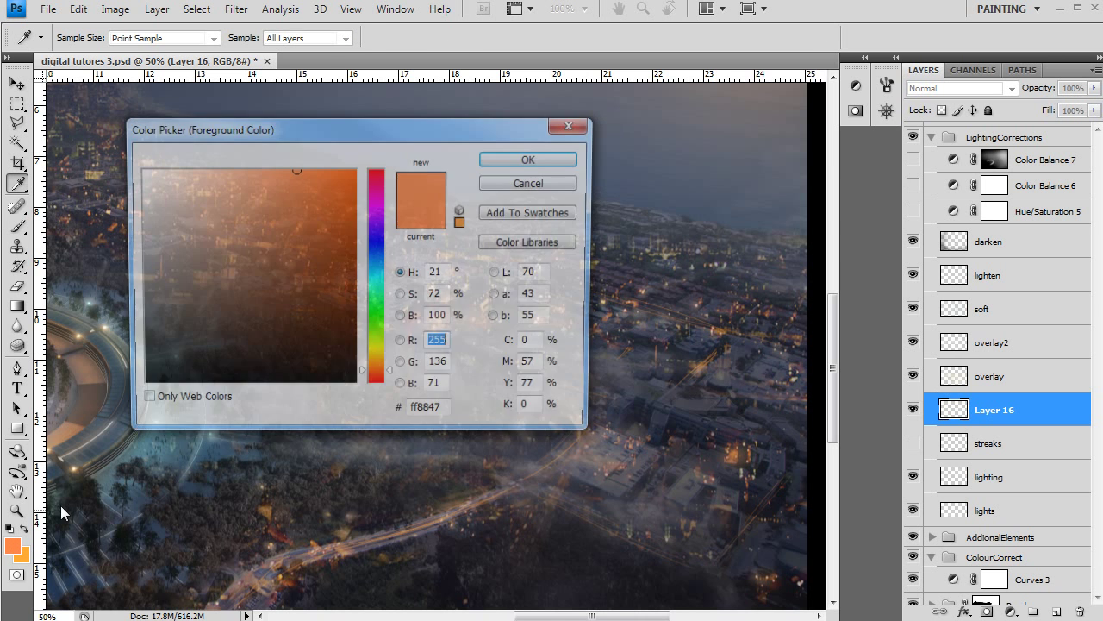
click(331, 173)
click(543, 159)
key(b)
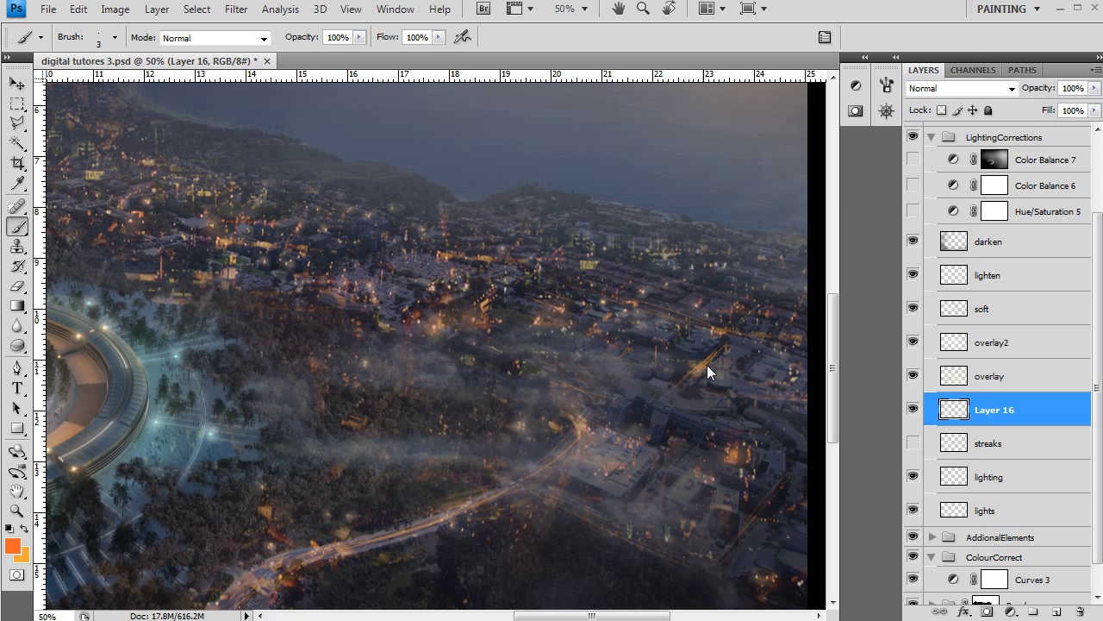
Add orange streaks at the road bend and beside the large buildings, and paint streaks along the streets of the coastal town
alt+click(697, 374)
drag(564, 443, 578, 433)
drag(399, 400, 365, 557)
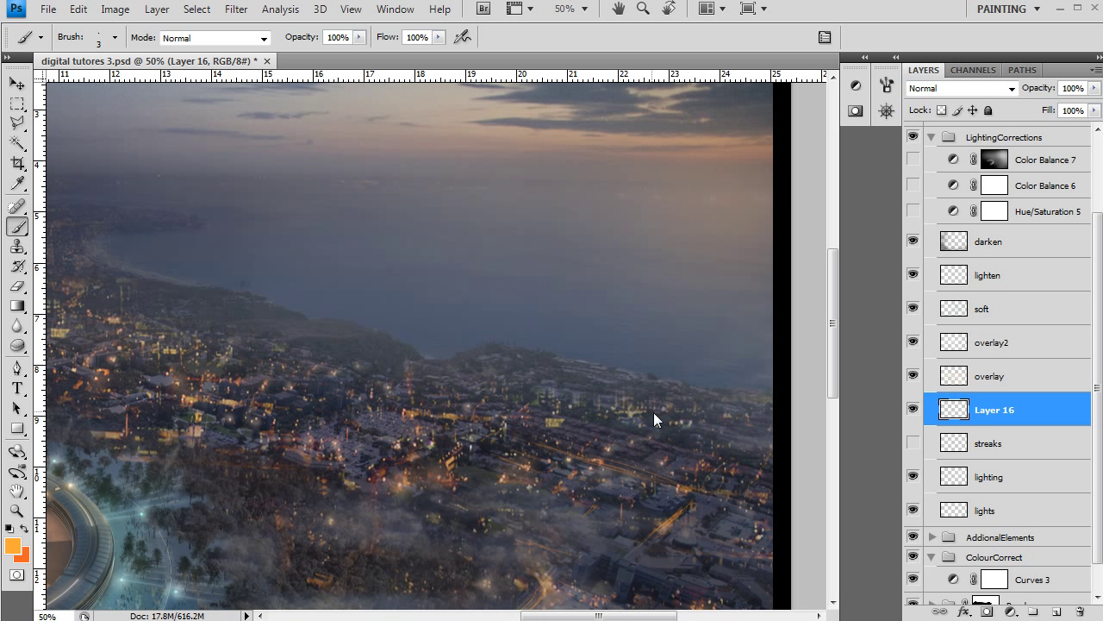
drag(646, 408, 548, 408)
drag(768, 443, 752, 439)
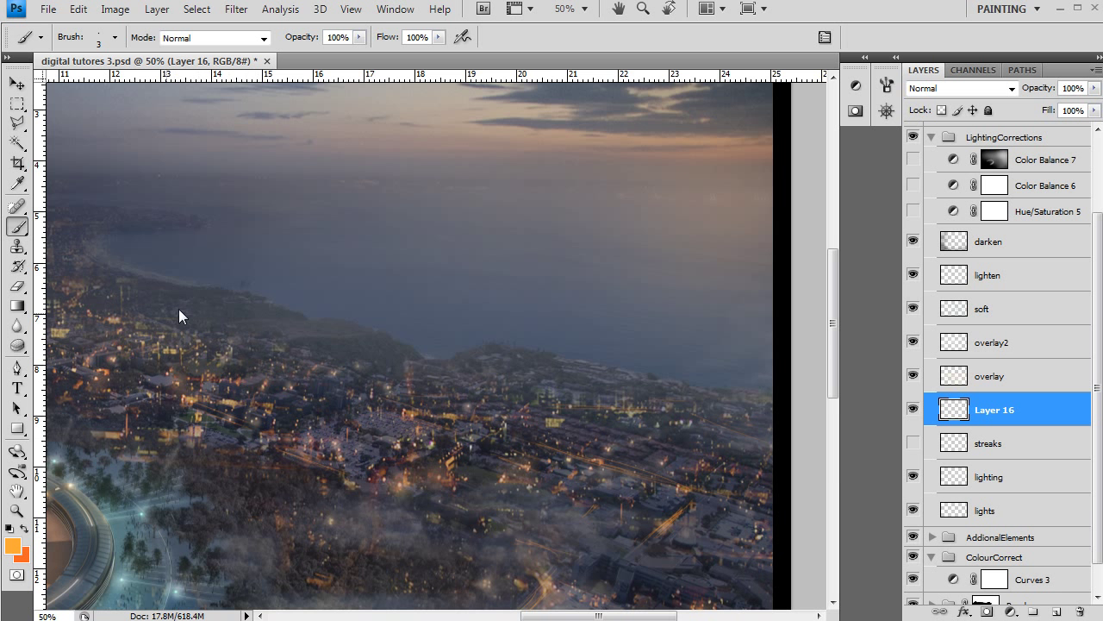
Paint light-orange streaks along the streets of the city behind the ring building and review the 3 px brush preset
drag(505, 526, 458, 476)
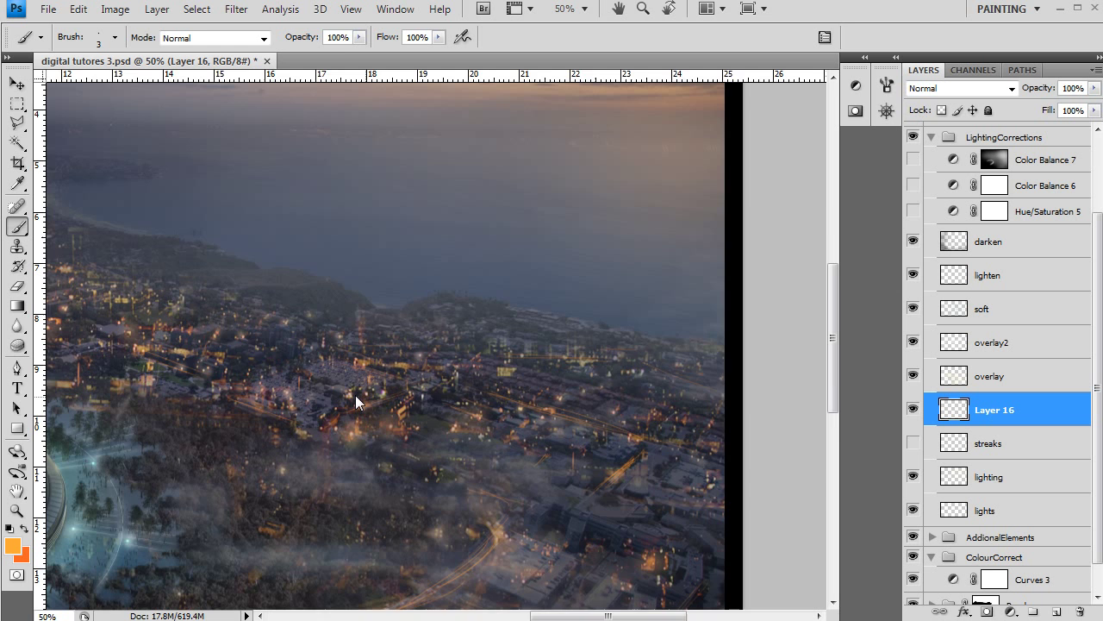
drag(355, 395, 430, 450)
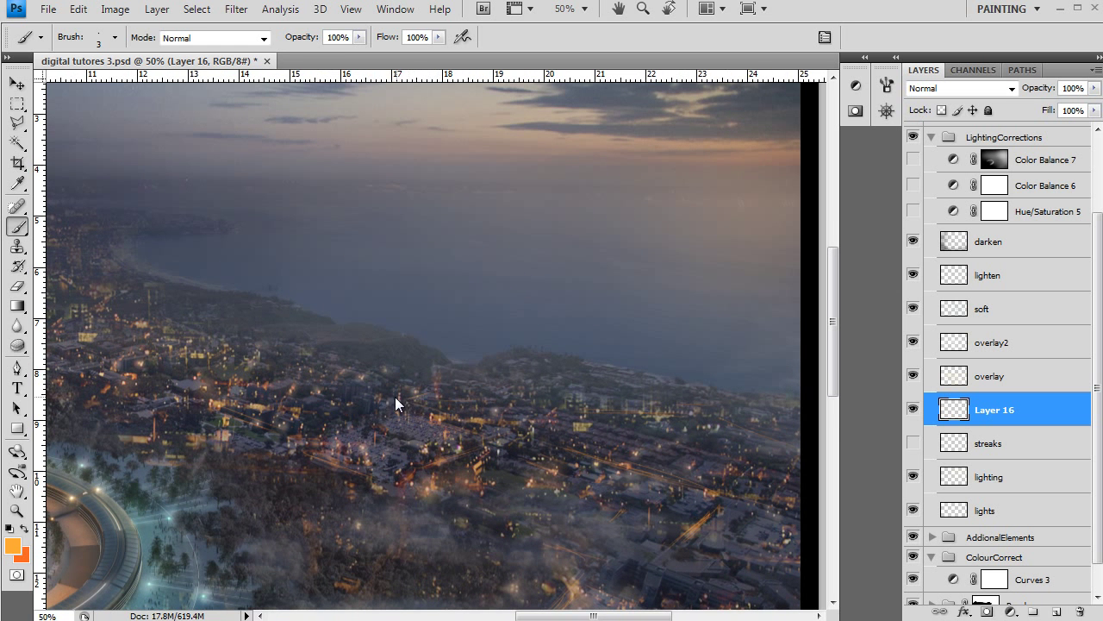
drag(395, 397, 456, 477)
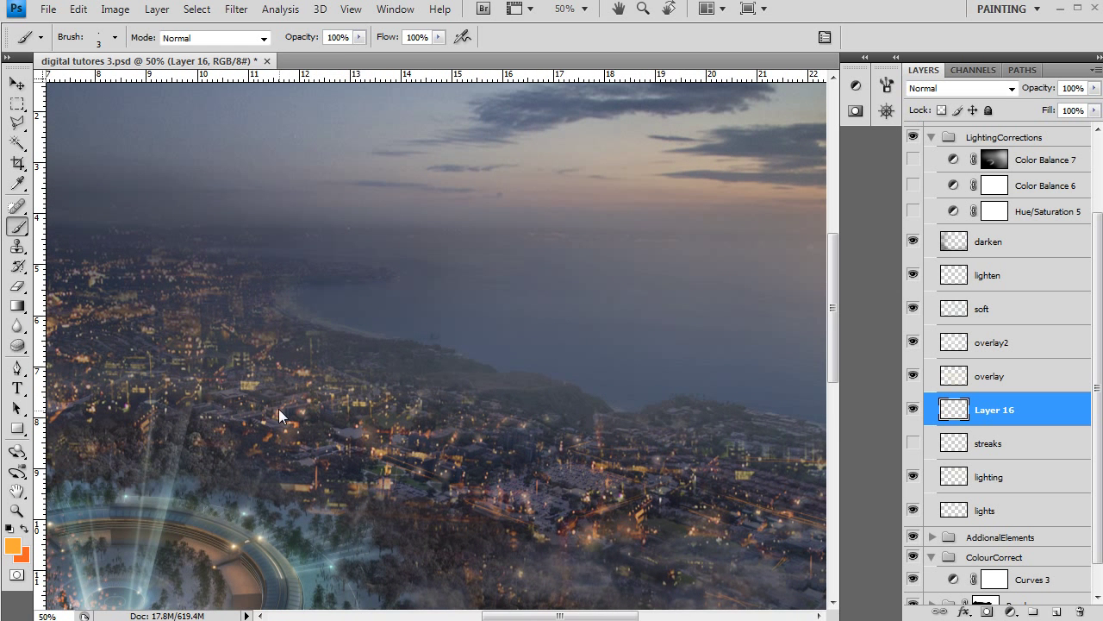
drag(307, 402, 333, 439)
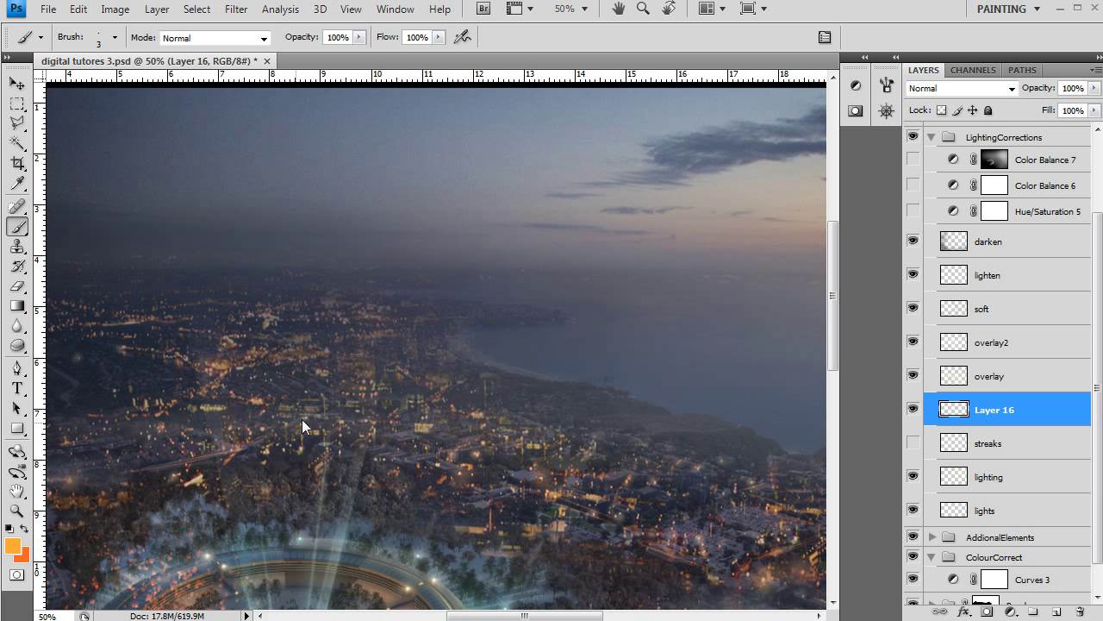
click(221, 427)
key(F5)
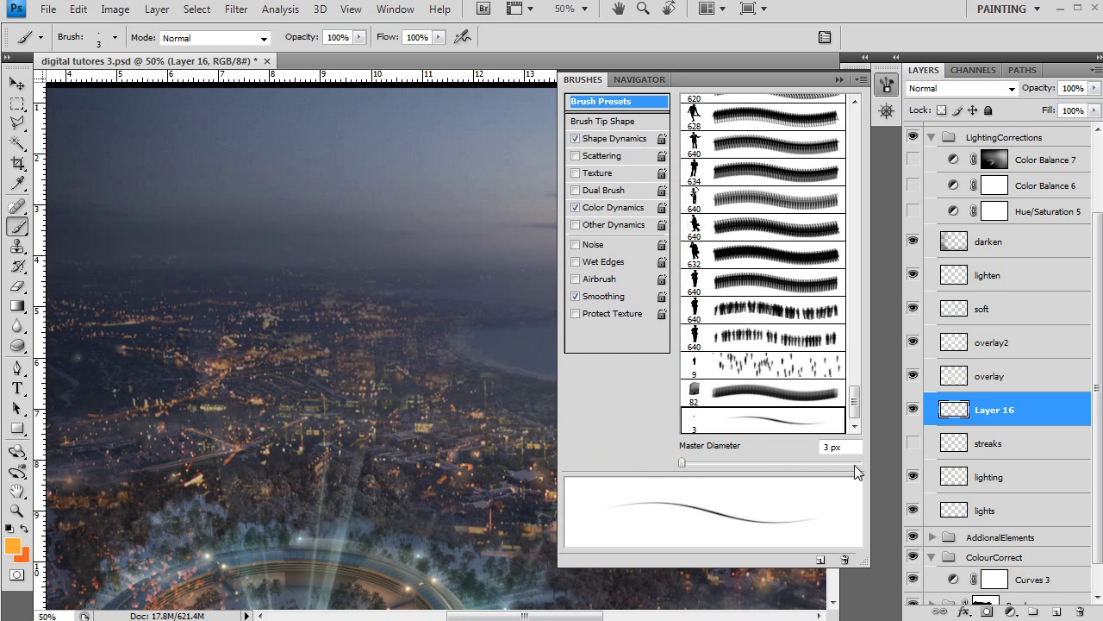
key(F5)
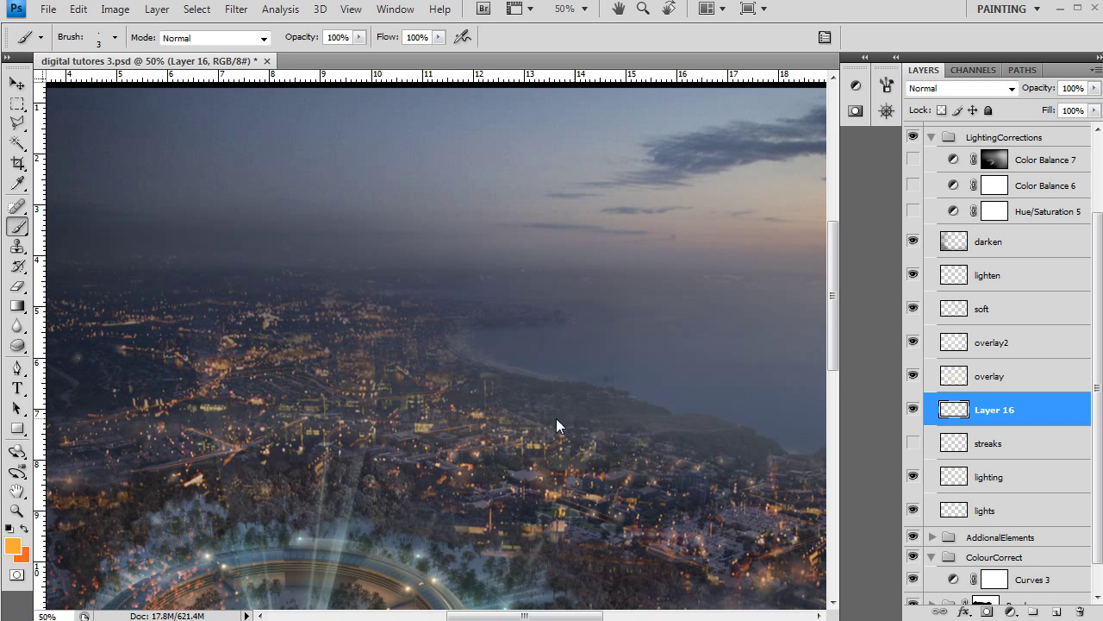
Set the foreground colour to the paler orange ffcb80 and return to the Brush tool
drag(592, 519, 500, 456)
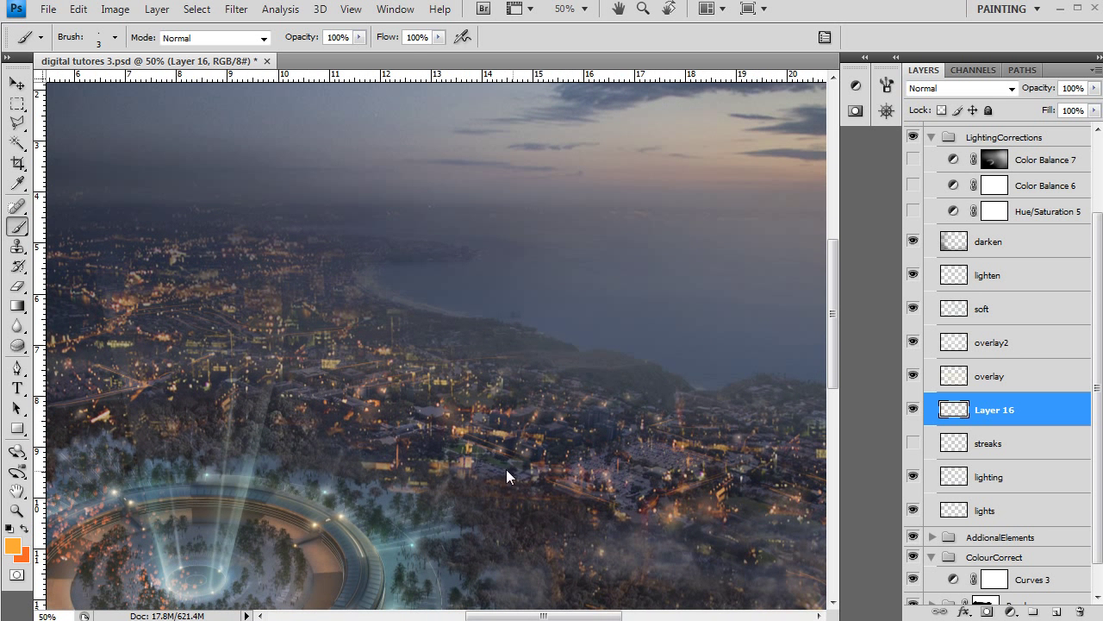
click(12, 544)
click(257, 181)
click(247, 169)
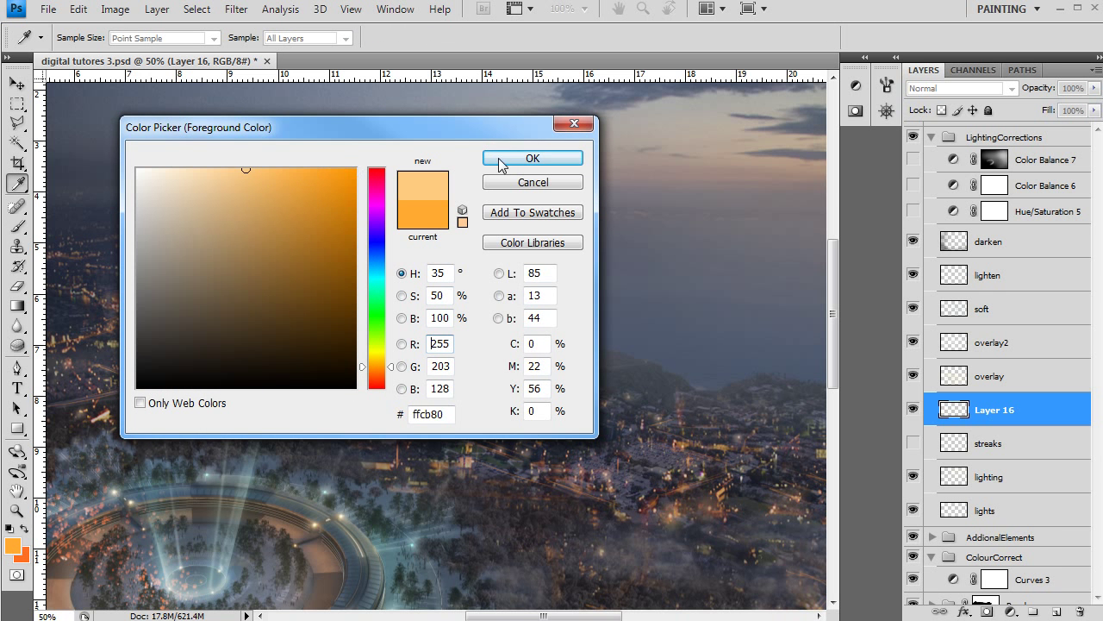
click(533, 158)
key(b)
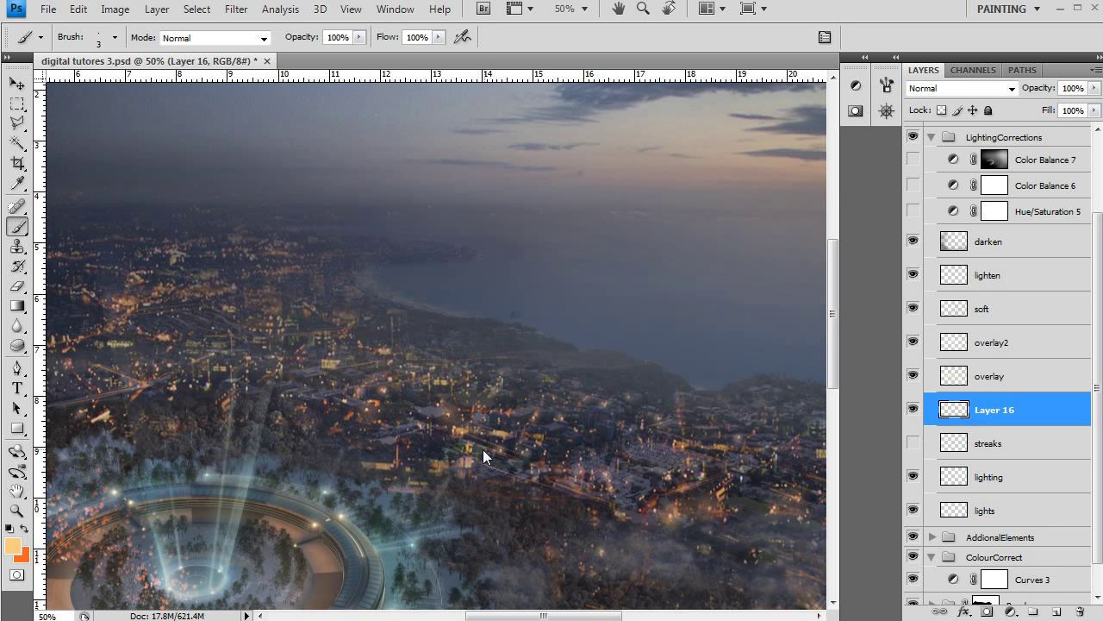
Paint pale orange streaks across the city streets and along the winding roads in the dark area farthest from the sea
drag(555, 462, 647, 428)
drag(718, 494, 662, 390)
drag(804, 447, 1052, 573)
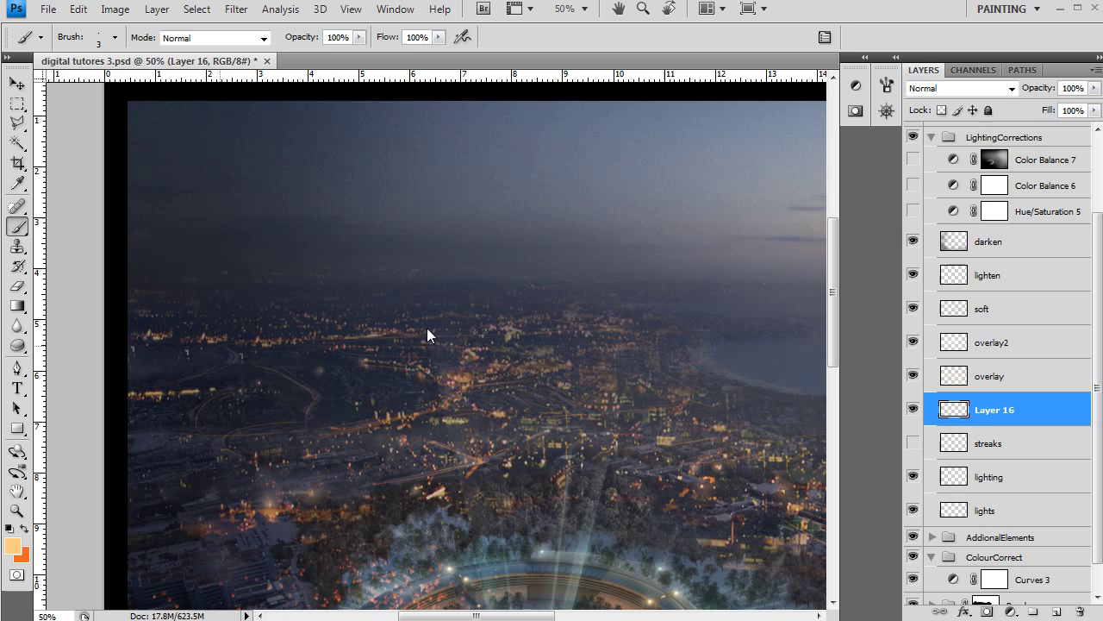
Toggle the streaks layer's visibility to compare it with the new strokes, leave it shown, and select that layer
drag(630, 444, 573, 330)
key(z)
alt+click(595, 366)
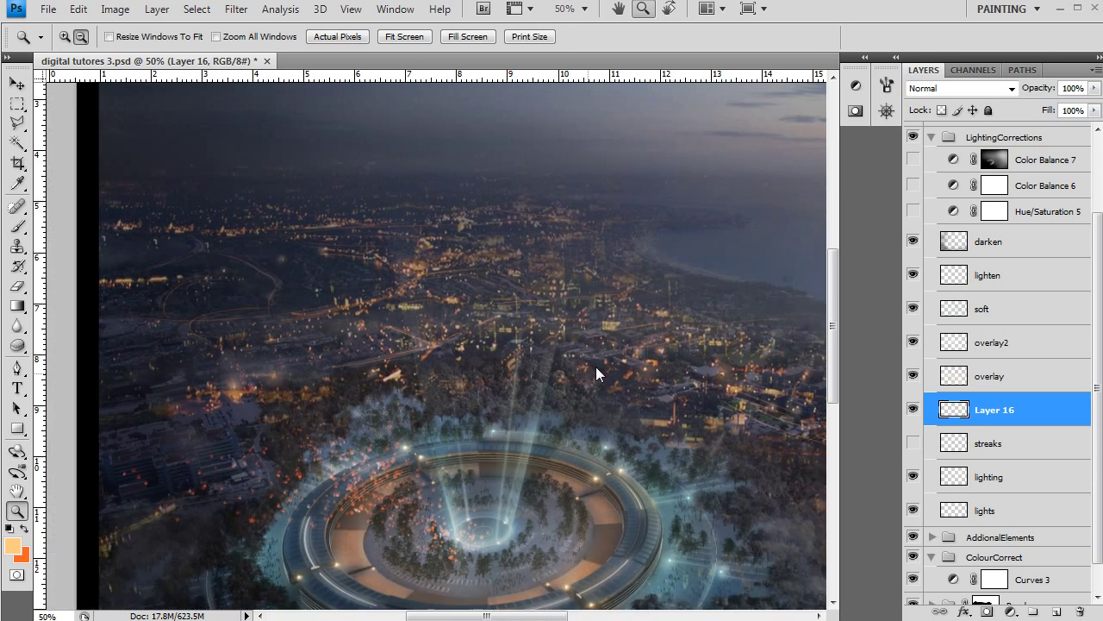
alt+click(596, 366)
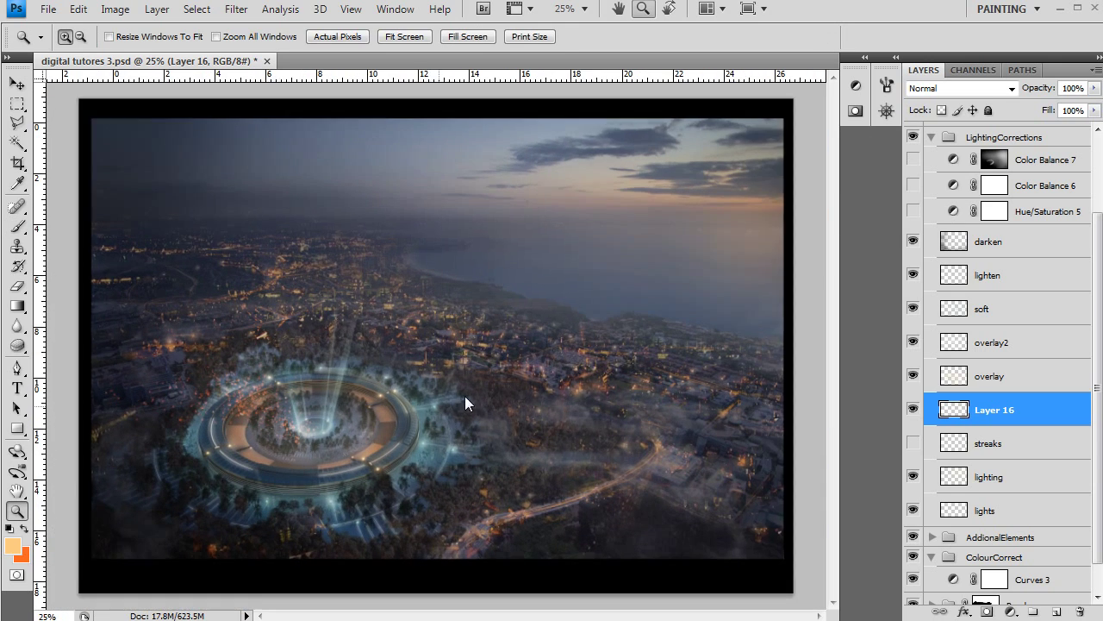
click(464, 396)
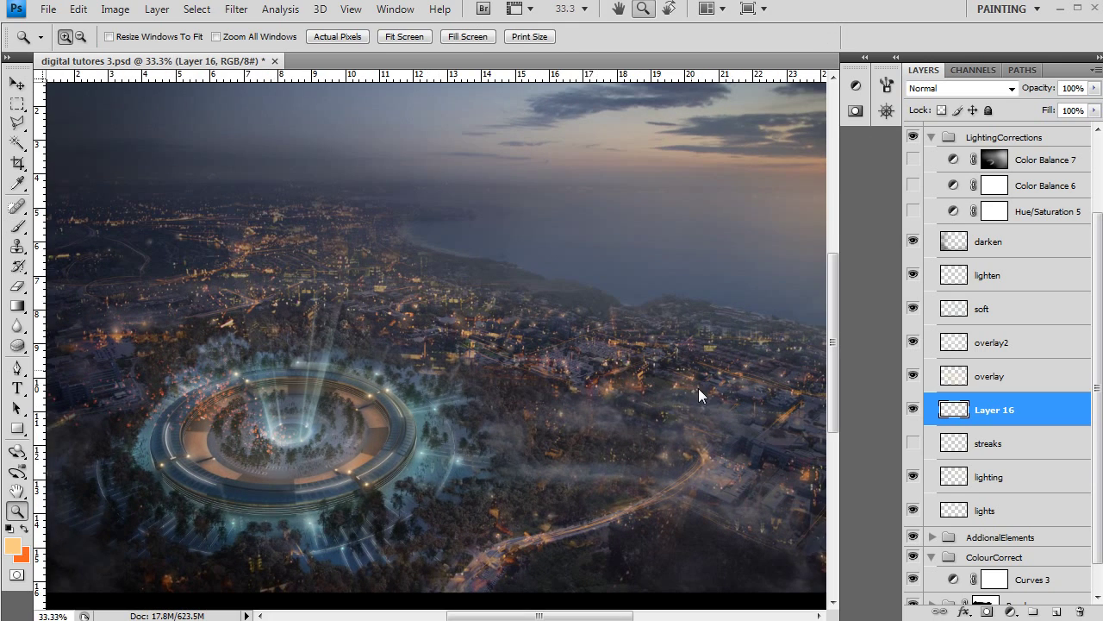
click(914, 443)
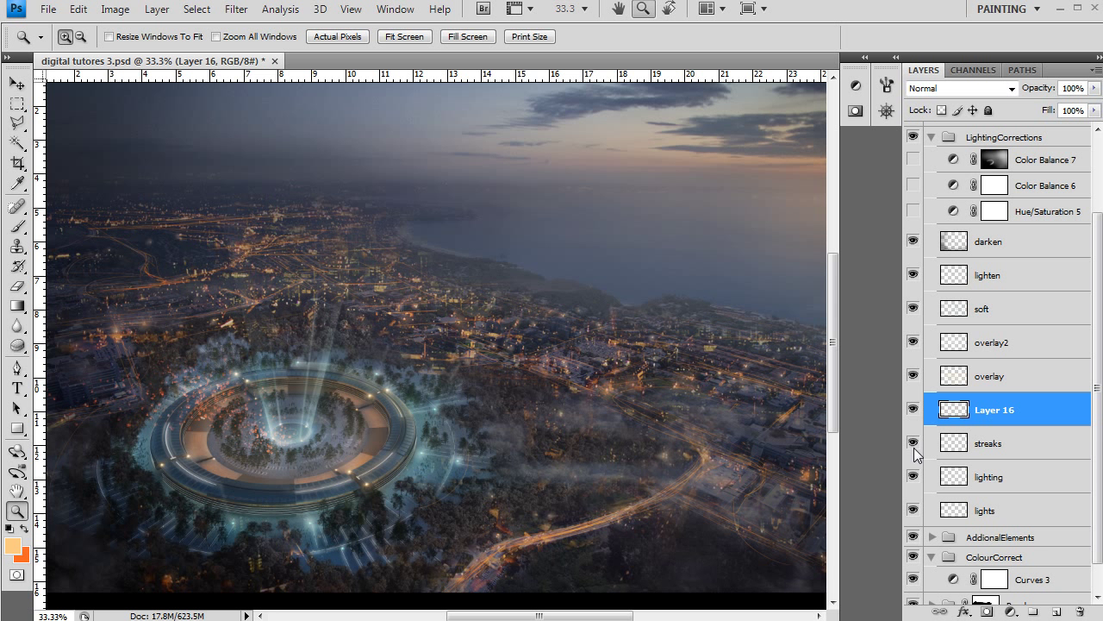
click(913, 447)
click(914, 448)
click(1014, 446)
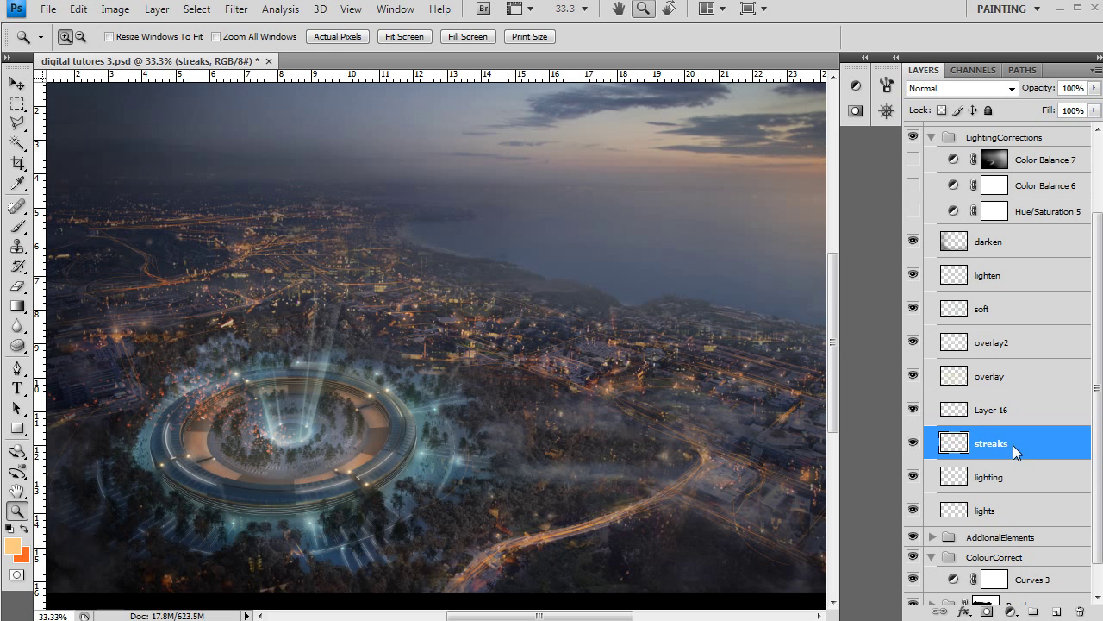
Check the streaks layer with its visibility toggled off and on, and apply a Gaussian Blur with a 2.3 pixel radius to it
click(916, 443)
click(915, 444)
click(237, 8)
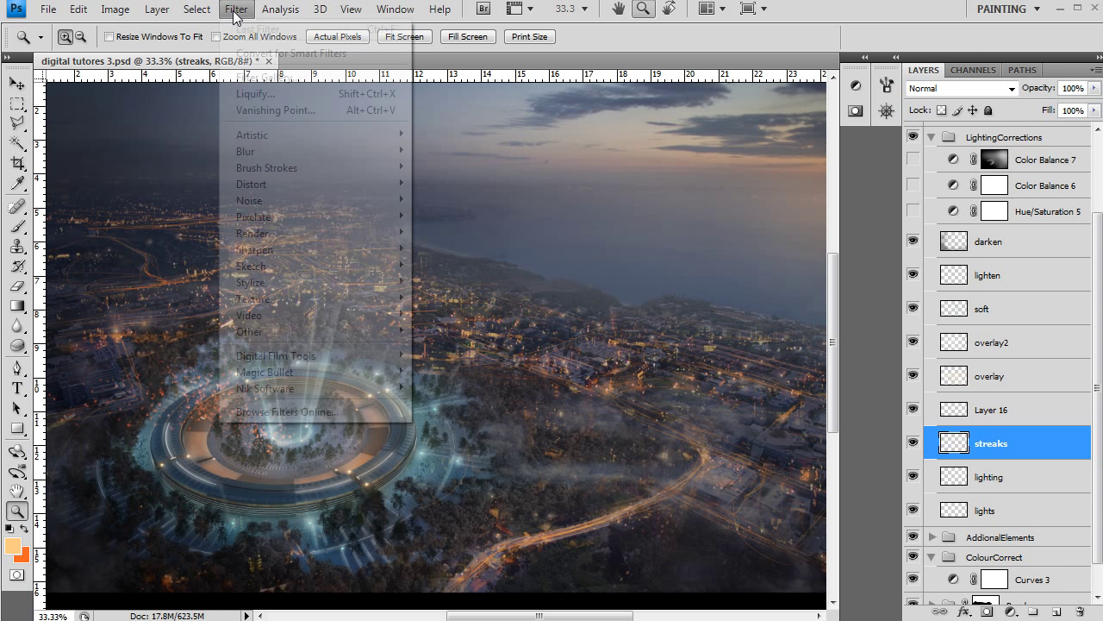
mouse_move(309, 150)
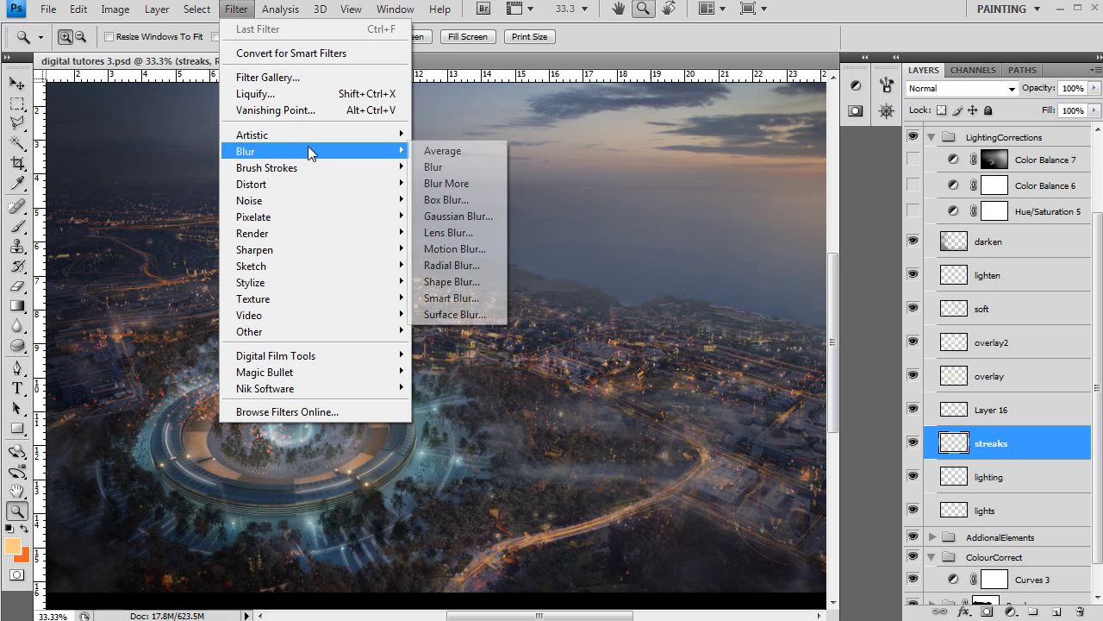
click(483, 215)
drag(345, 52, 653, 98)
drag(588, 361, 576, 364)
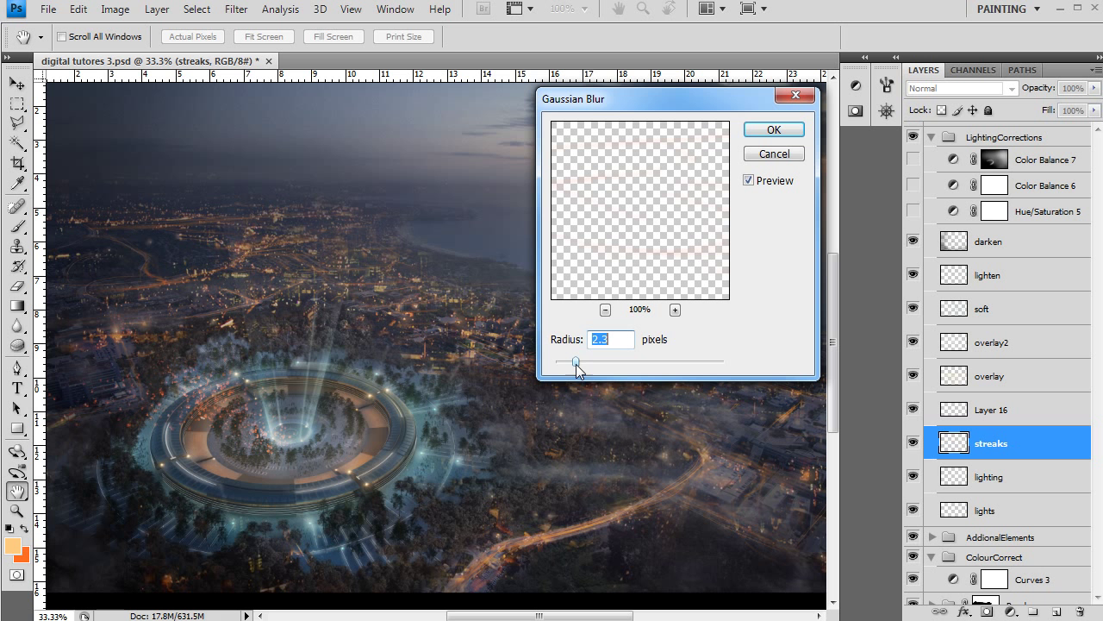
click(791, 136)
key(b)
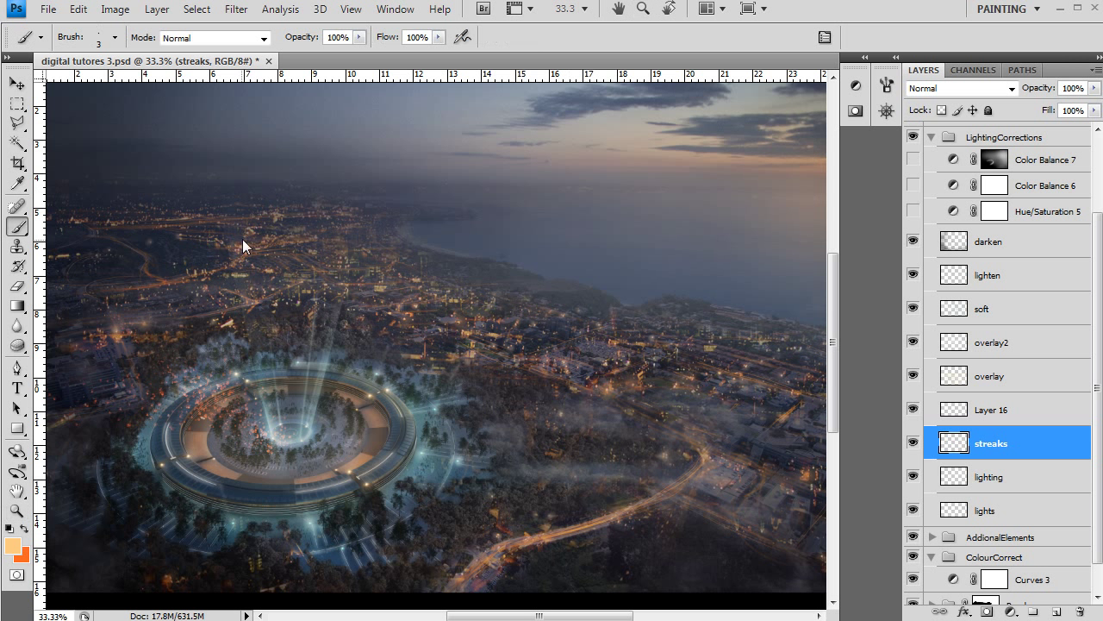
key(e)
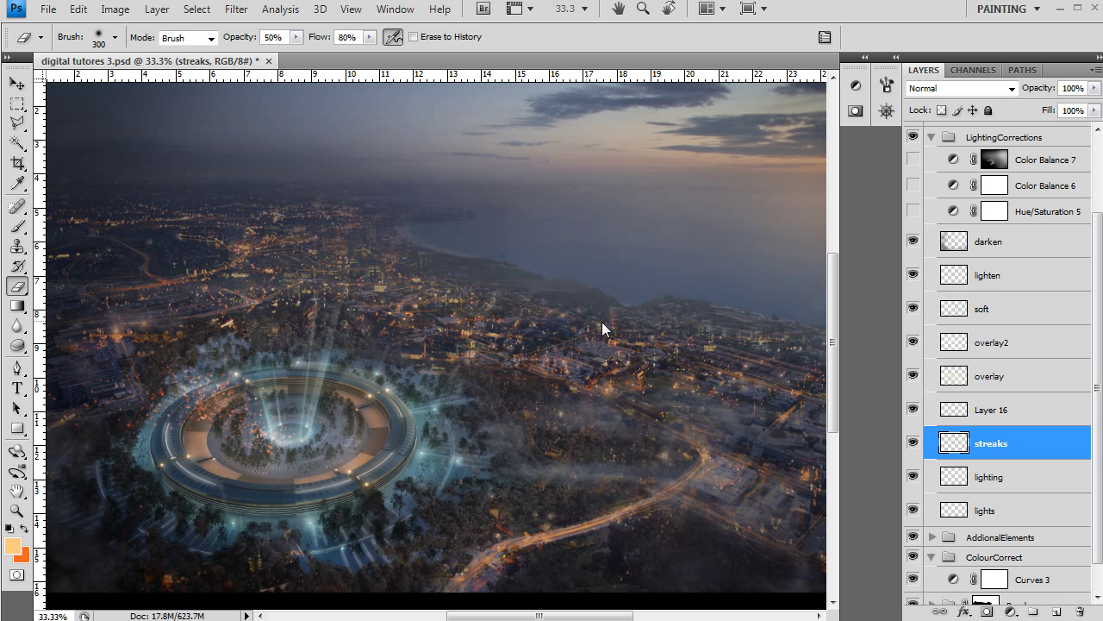
click(914, 409)
Flip the whole canvas horizontally and inspect the mirrored composition at different magnifications
key(z)
alt+click(445, 316)
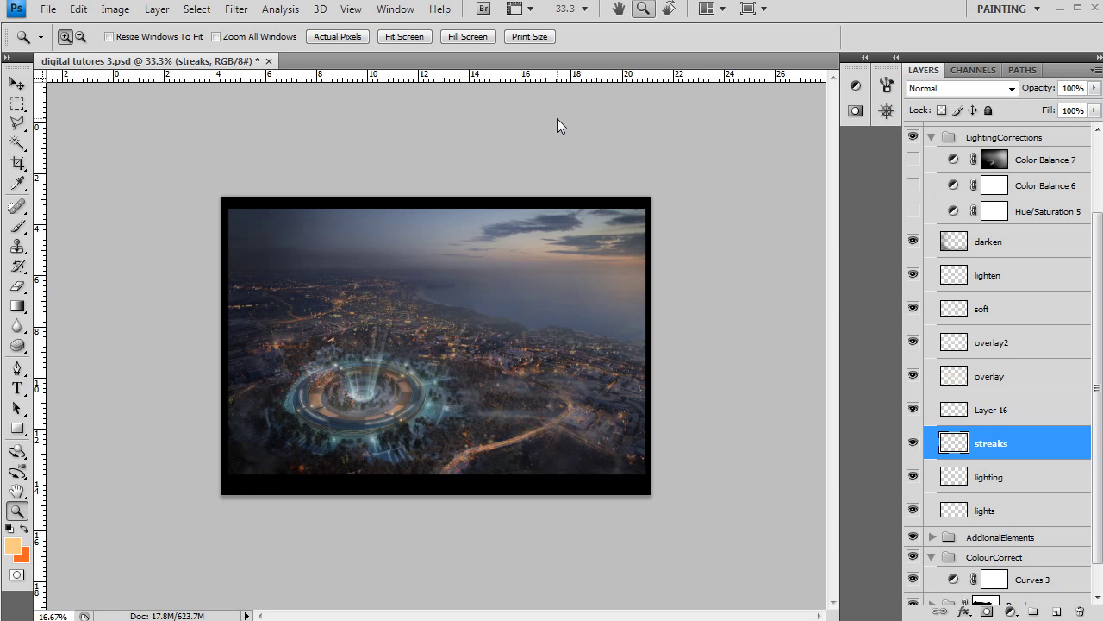
click(116, 10)
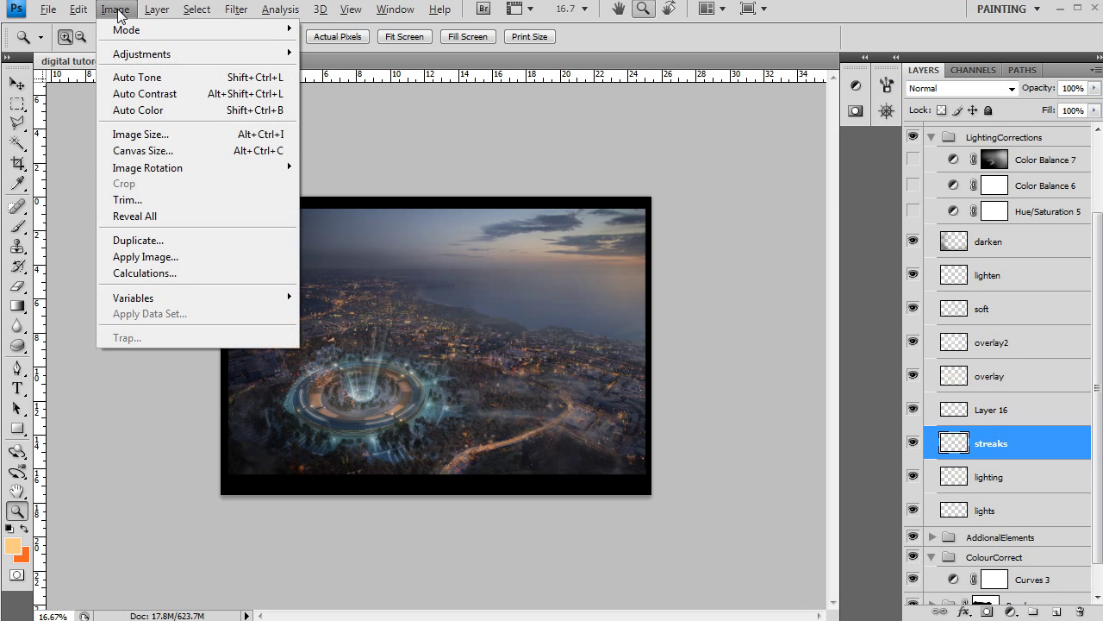
click(116, 9)
click(115, 10)
mouse_move(295, 170)
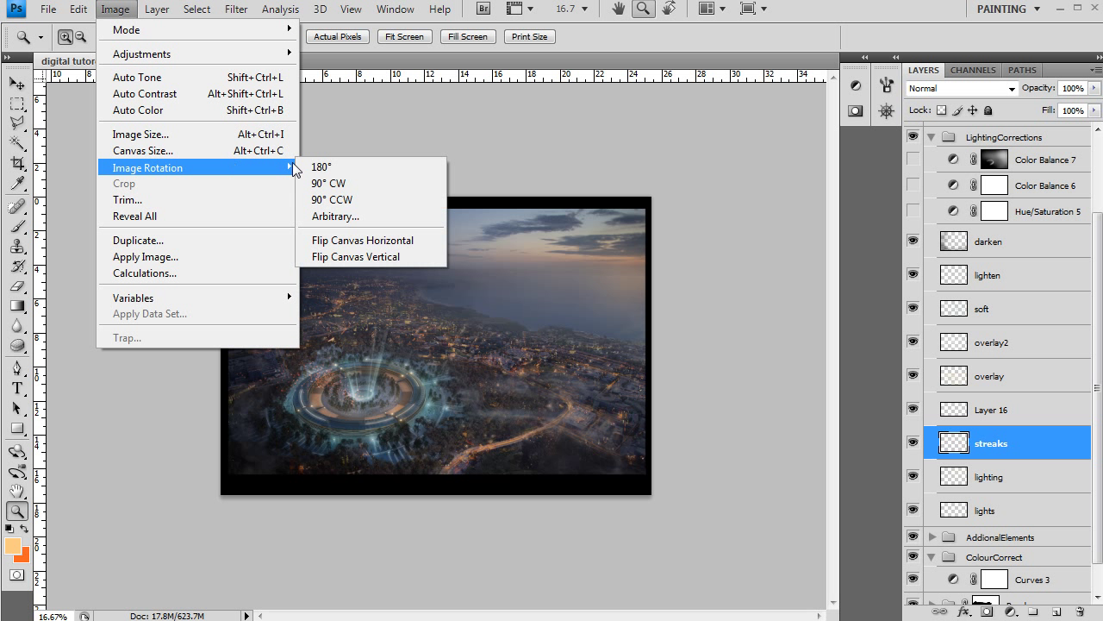
click(408, 237)
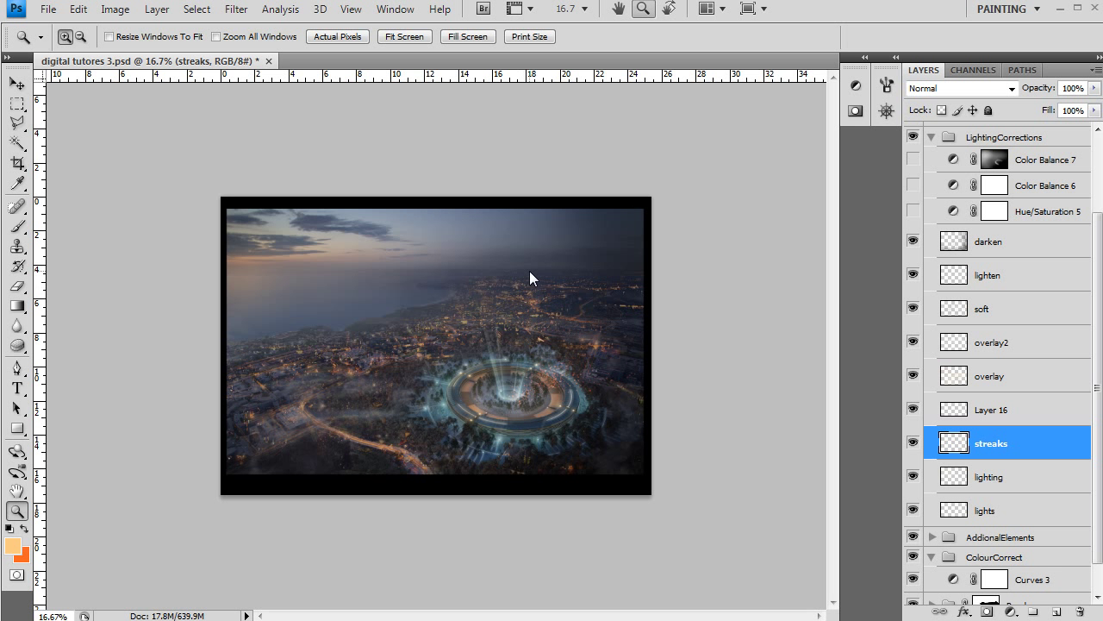
click(504, 349)
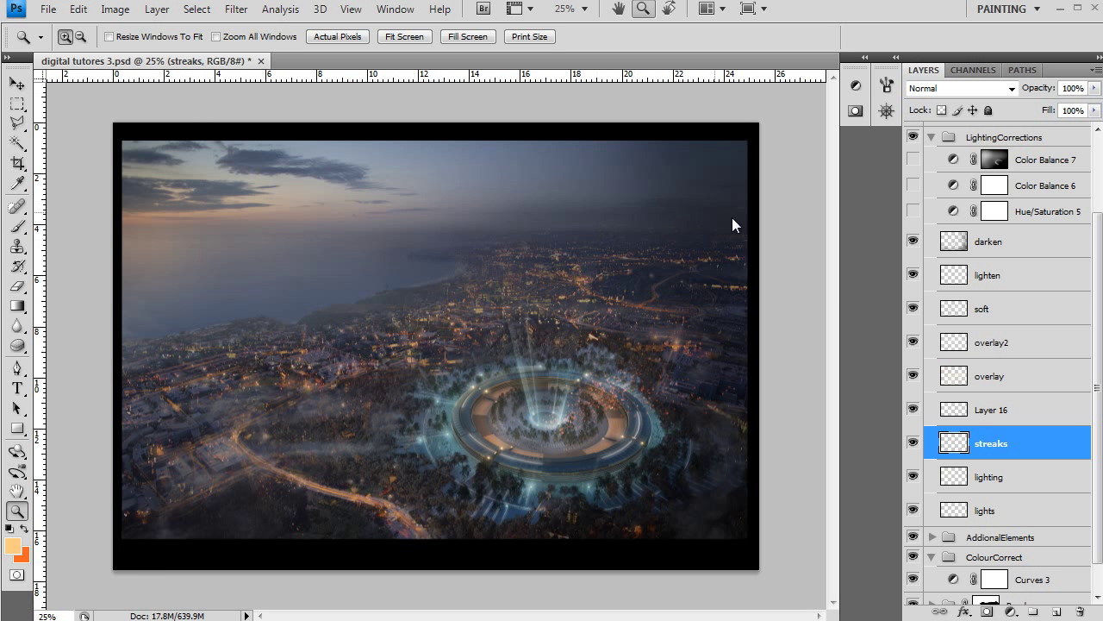
alt+click(668, 283)
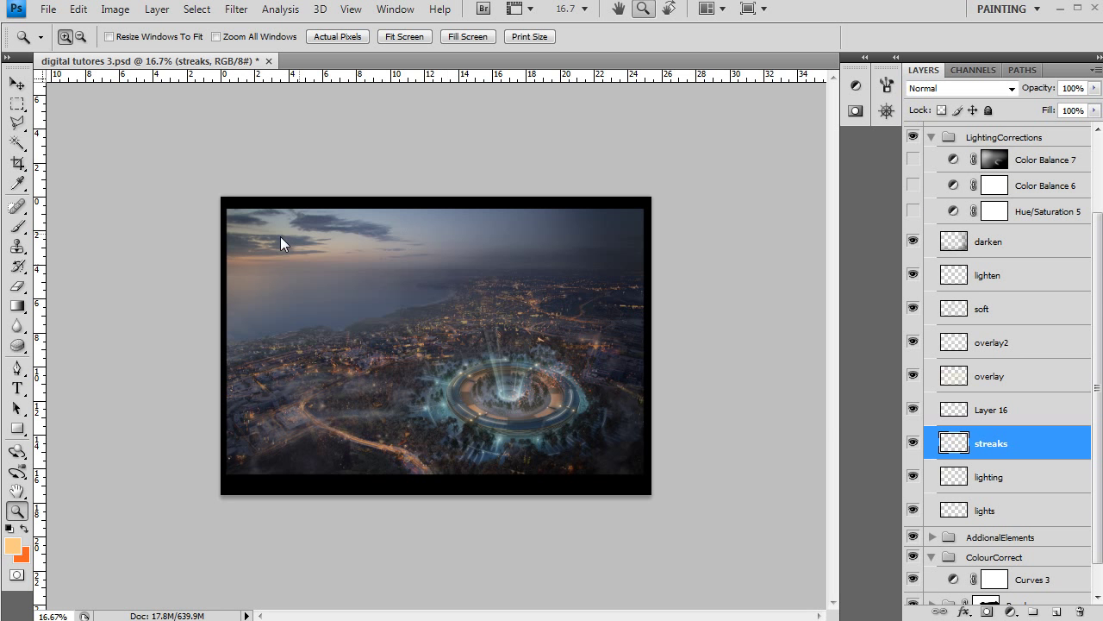
Open 20_lensflare07.jpg and crop it just inside its white border
scroll(245, 260, up, 2)
scroll(253, 284, down, 2)
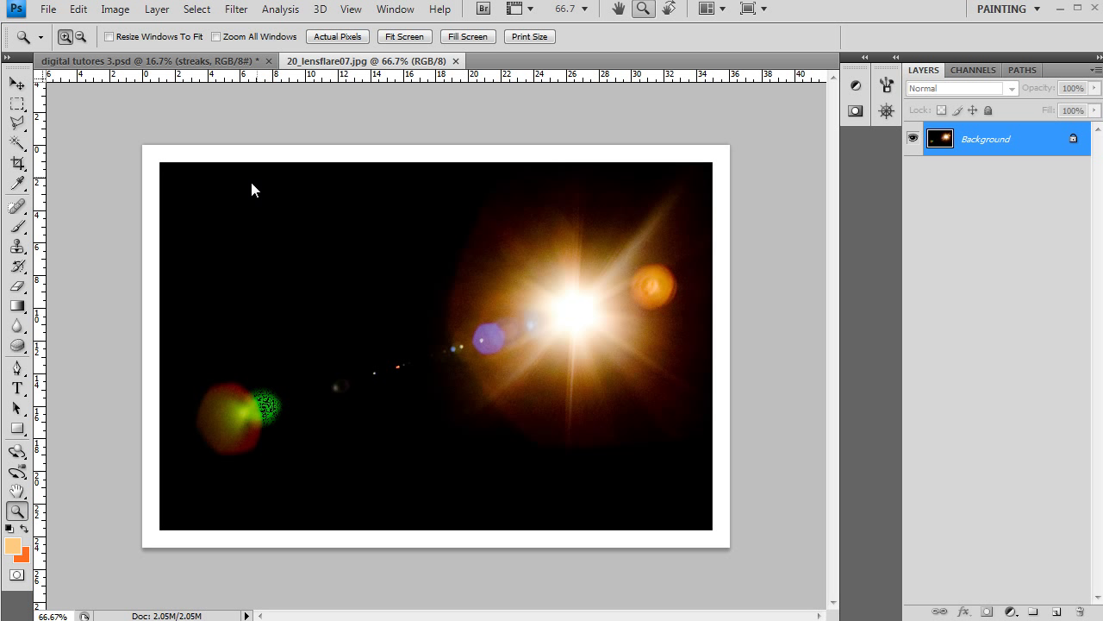
click(17, 163)
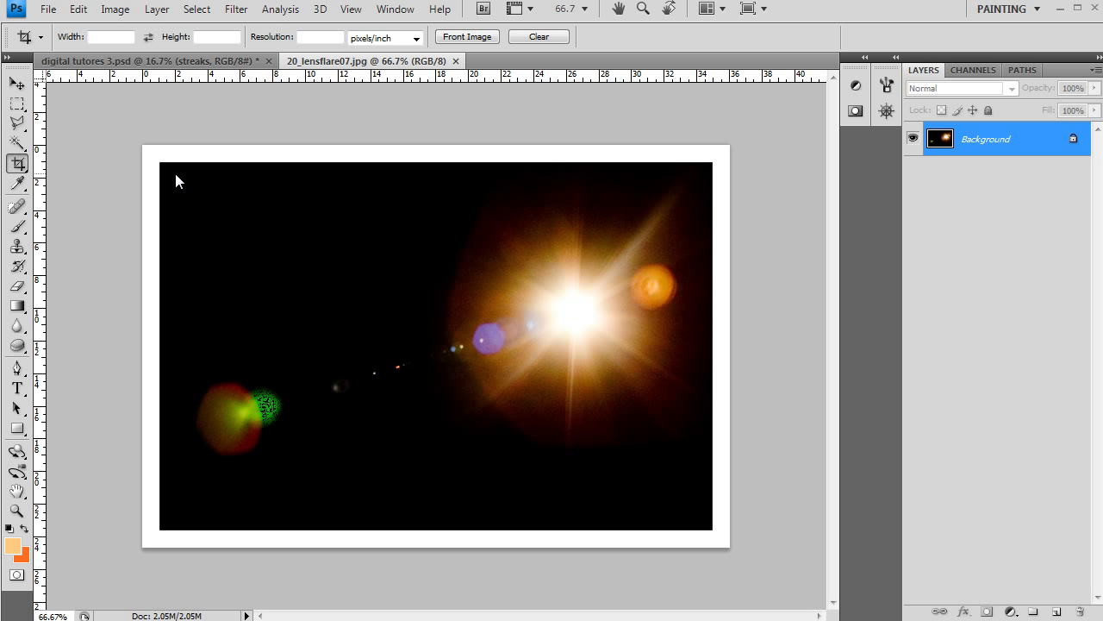
drag(168, 168, 287, 229)
drag(655, 421, 707, 518)
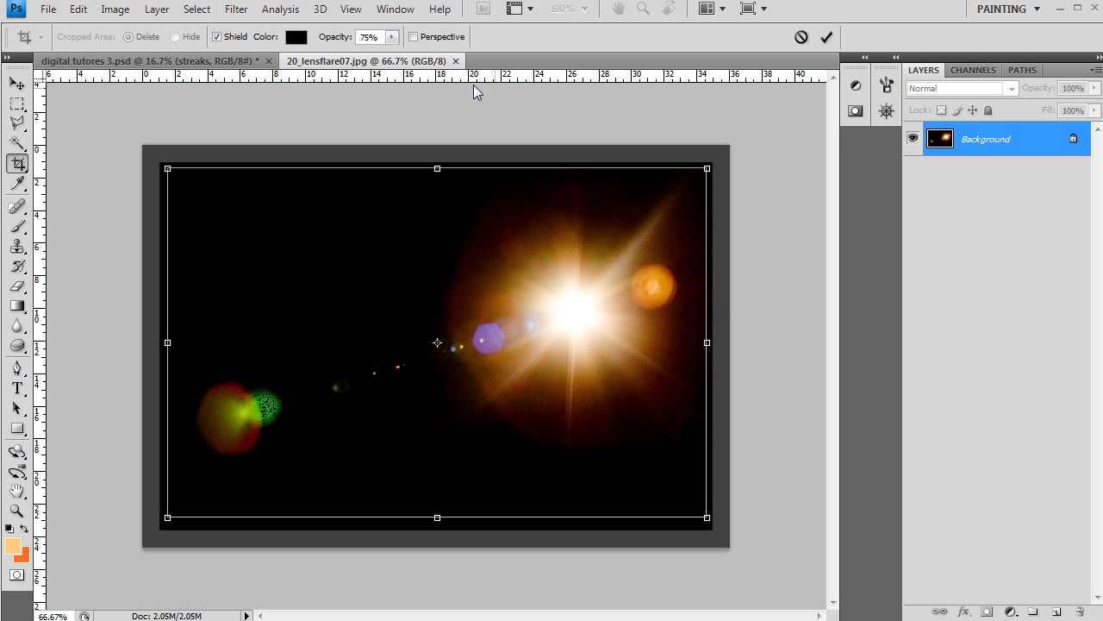
click(153, 11)
mouse_move(115, 9)
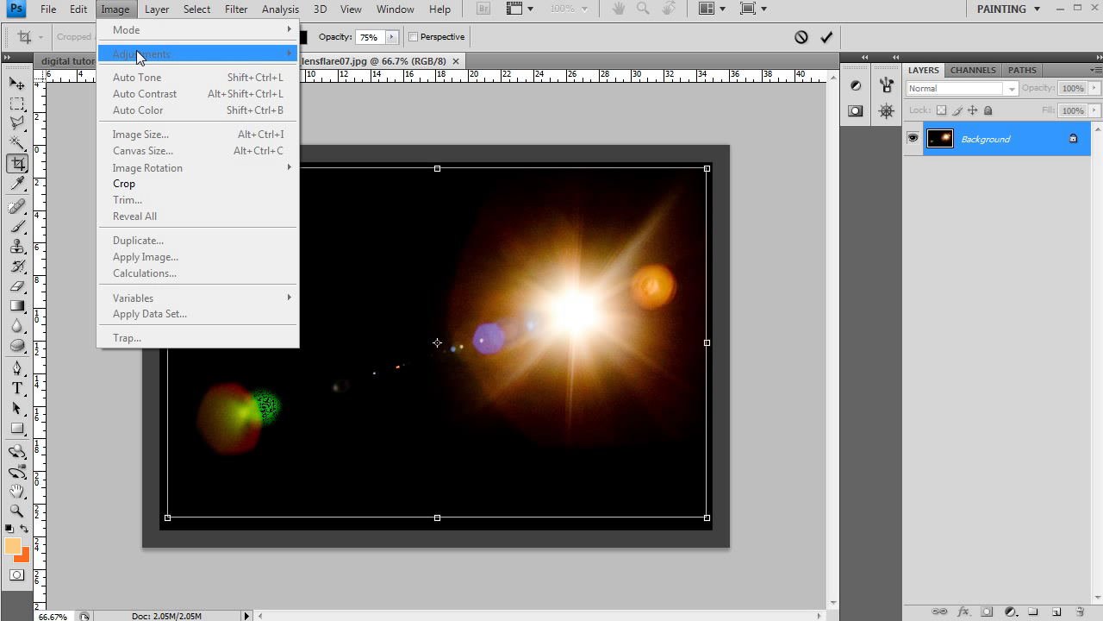
click(259, 182)
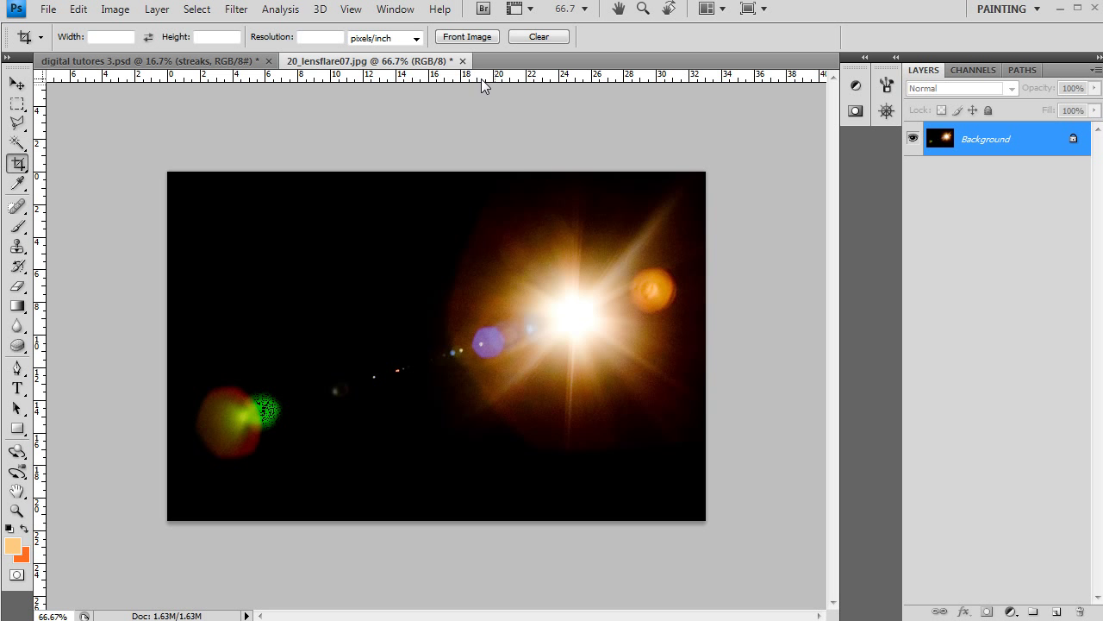
Copy the cropped lens flare into digital tutores 3.psd and close the flare image without saving
drag(413, 60, 422, 90)
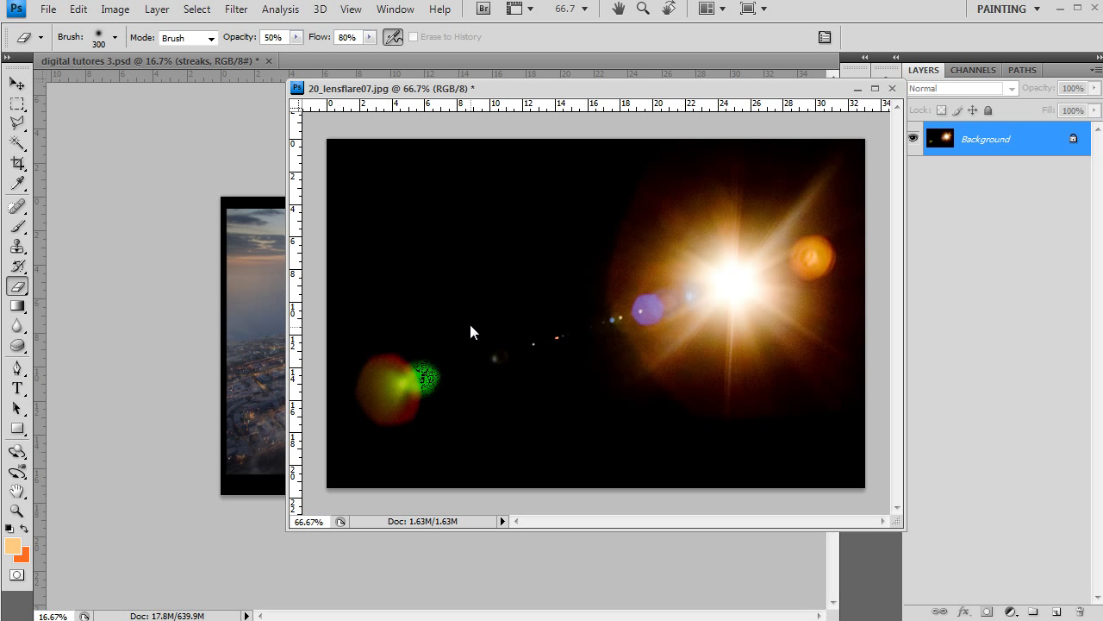
click(18, 84)
drag(436, 285, 259, 344)
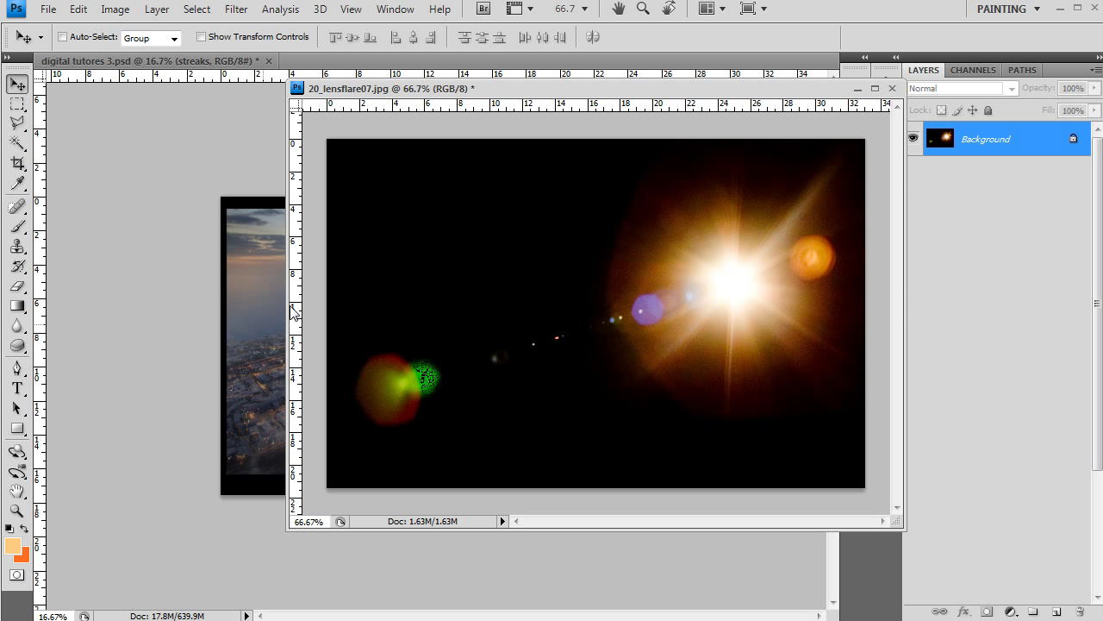
click(893, 89)
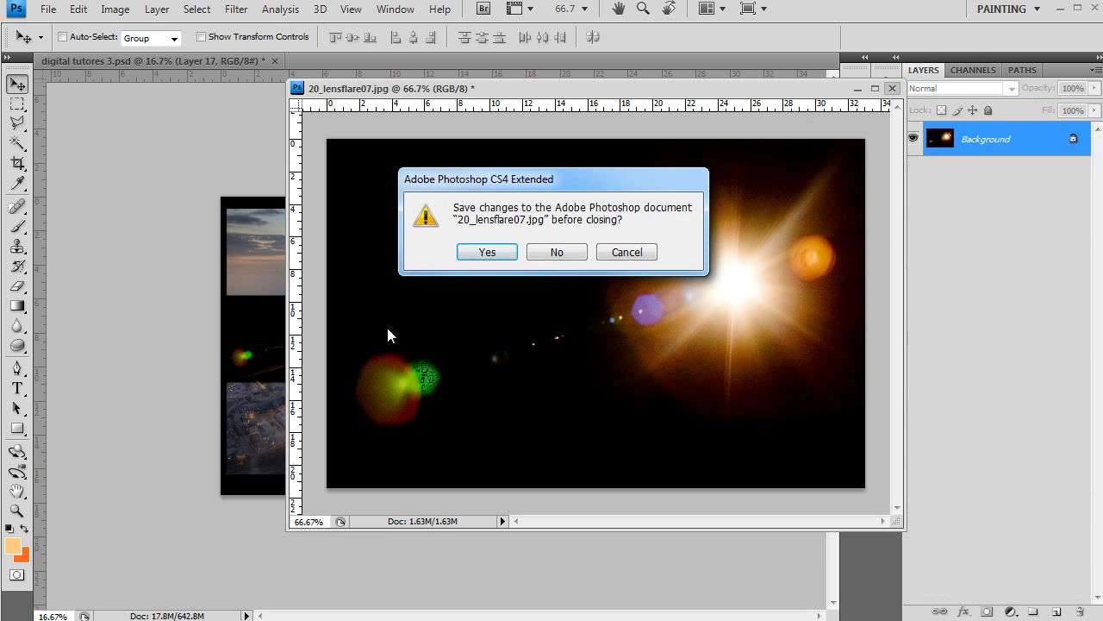
click(564, 251)
Place the lens flare layer directly above the darken layer in LightingCorrections and set its blend mode to Screen
drag(318, 343, 370, 307)
drag(1026, 543, 1037, 324)
click(980, 90)
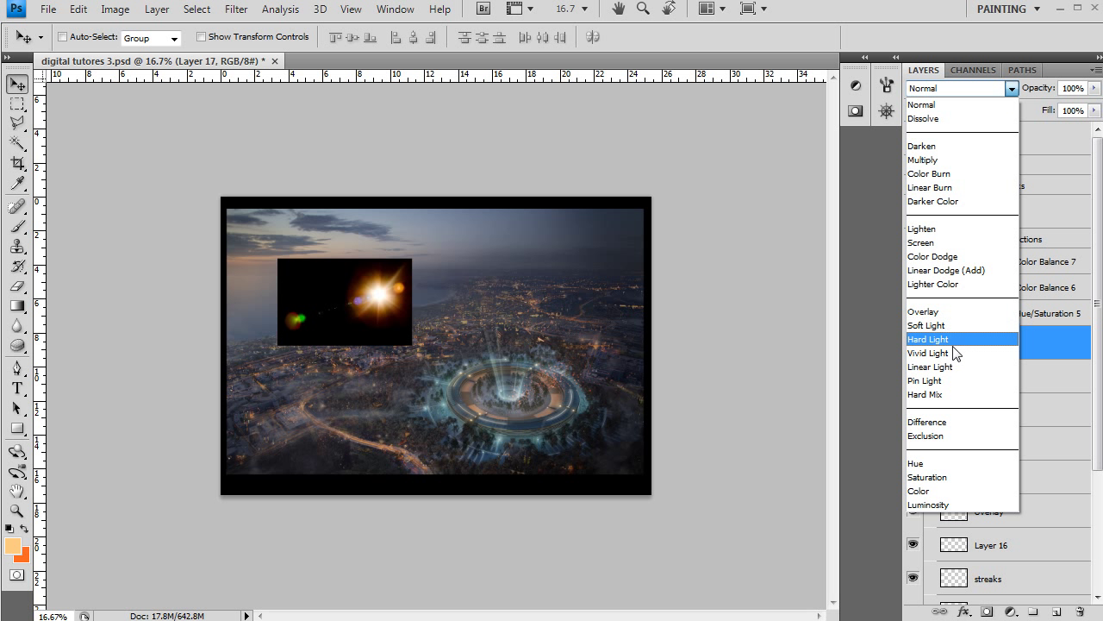
click(965, 244)
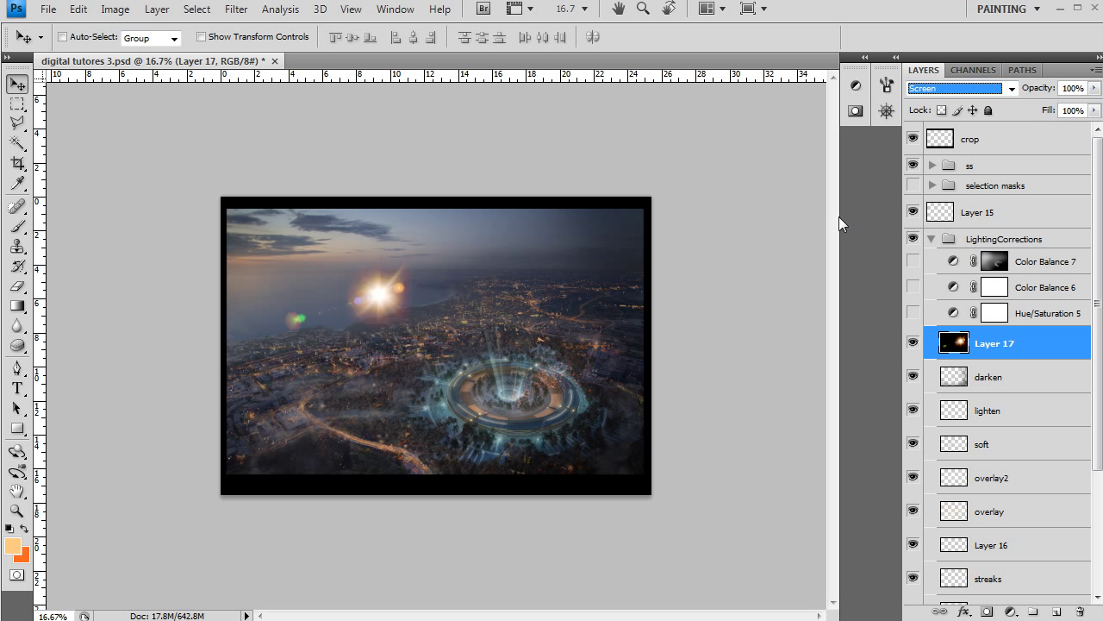
Flip the lens flare horizontally, stretch its width to about 274.5% and move its bright core onto the sunset glow
key(ctrl+t)
right_click(376, 291)
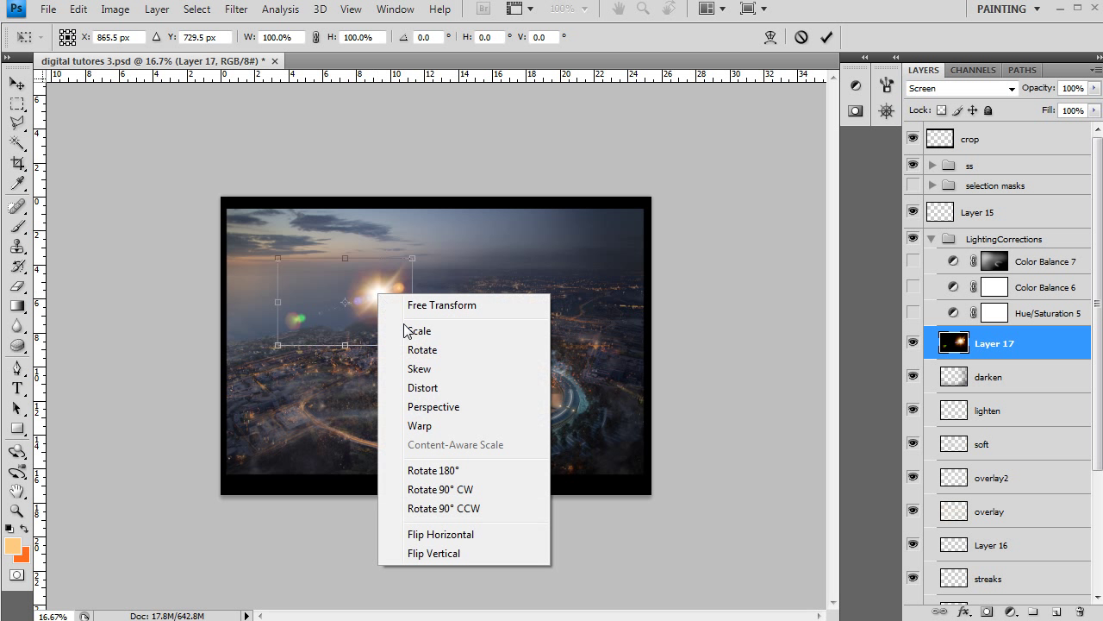
click(466, 534)
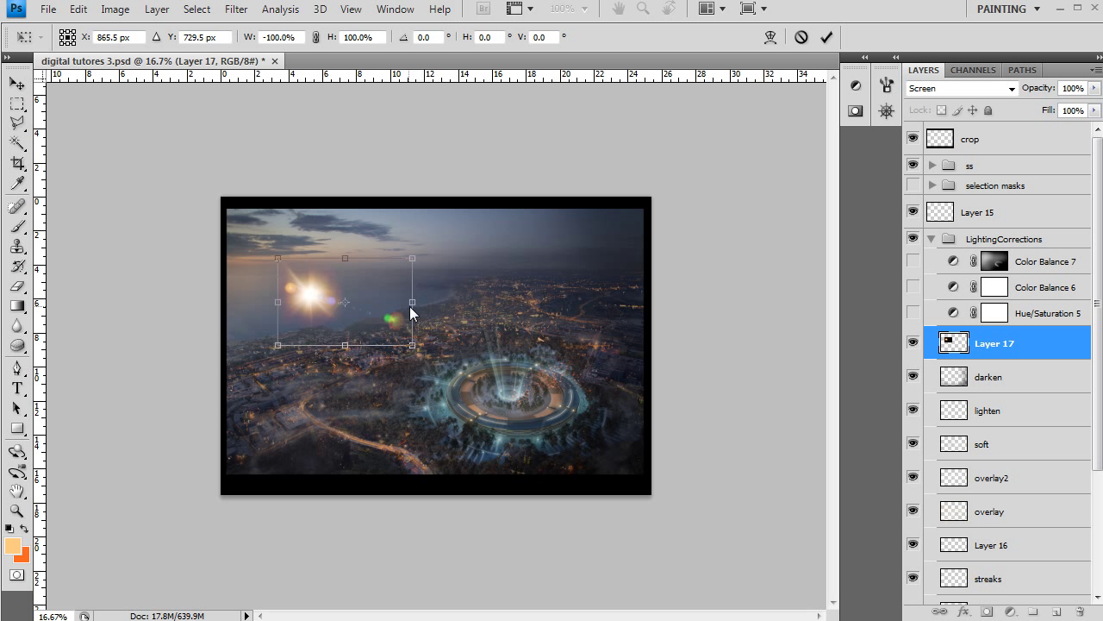
drag(411, 302, 642, 300)
drag(510, 313, 389, 274)
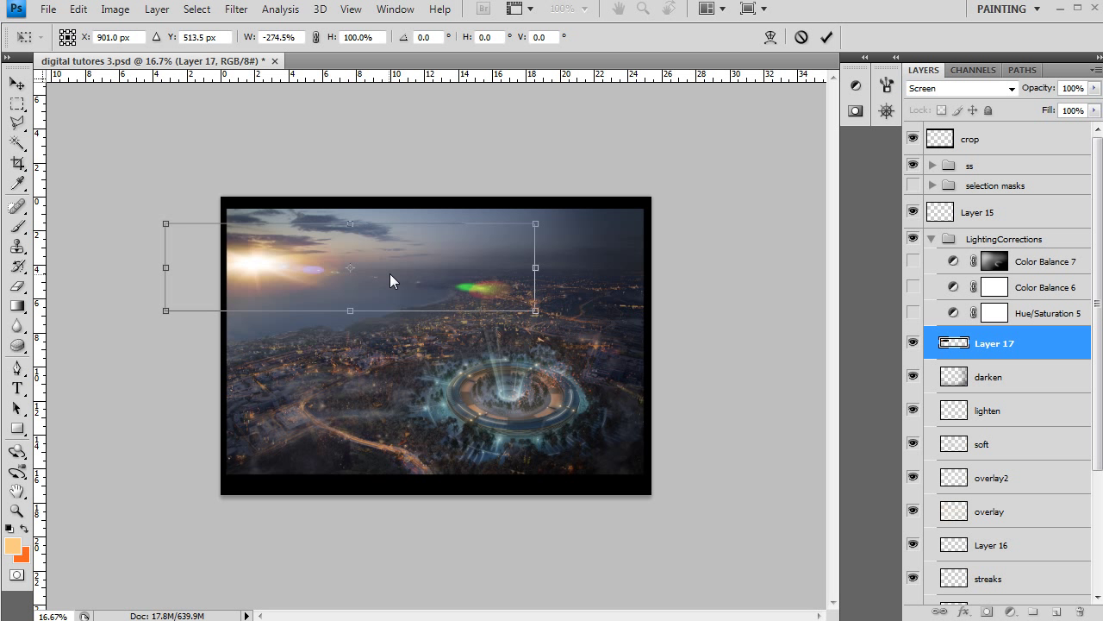
Squash the lens flare's height to about 51.2% along the horizon and apply the transform
drag(353, 314, 360, 280)
drag(410, 249, 409, 264)
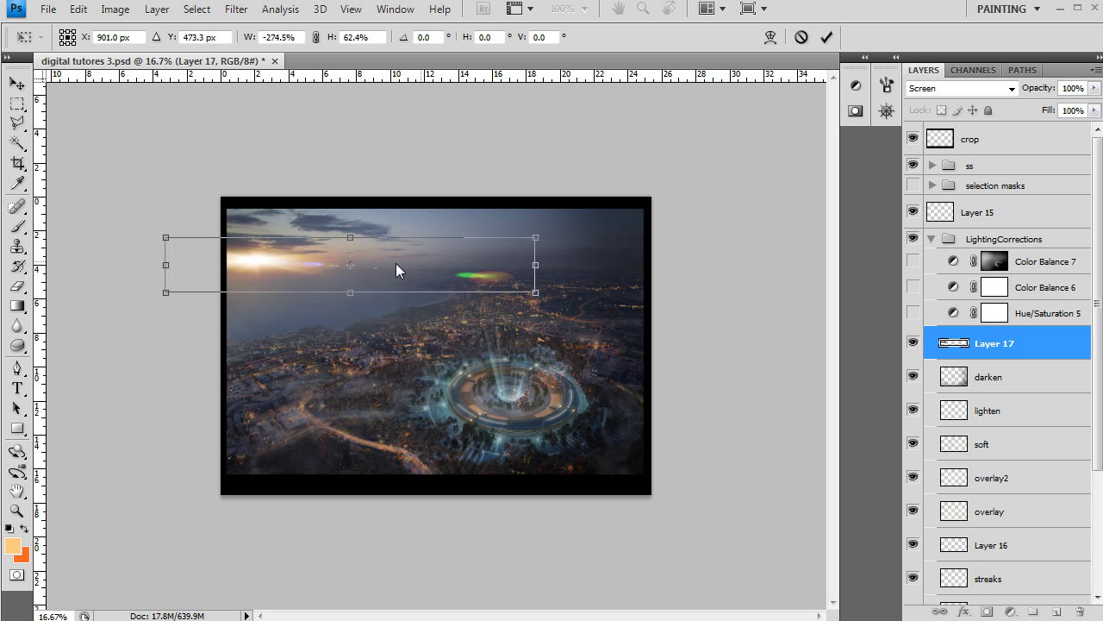
drag(351, 237, 378, 270)
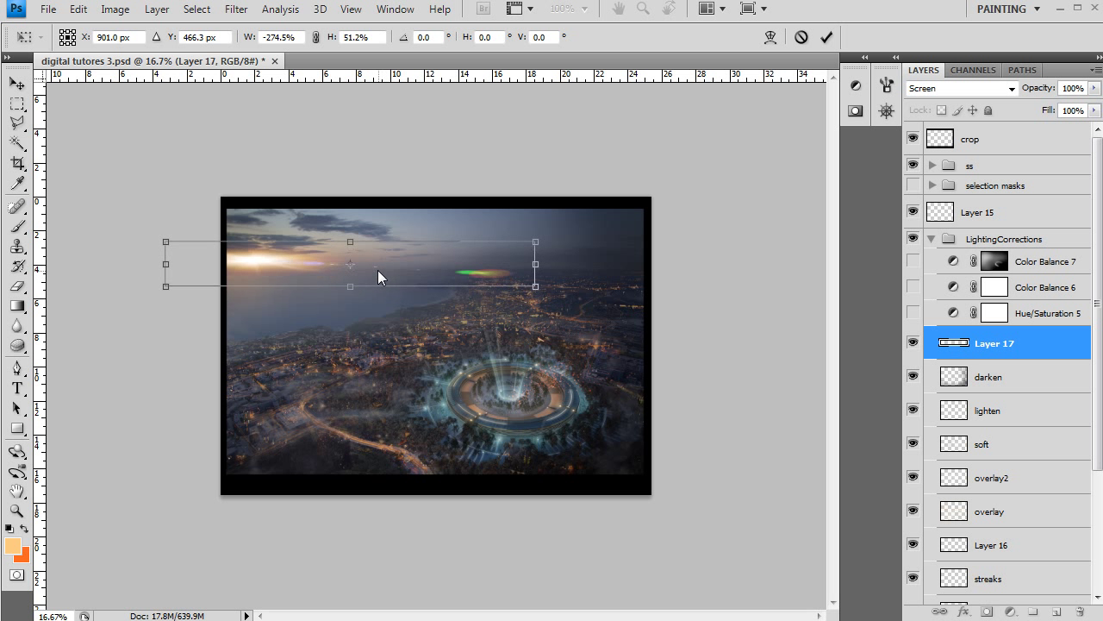
key(Return)
Erase the flare's green spot on the horizon with the 300 px eraser and reduce the layer's fill to 46%
key(e)
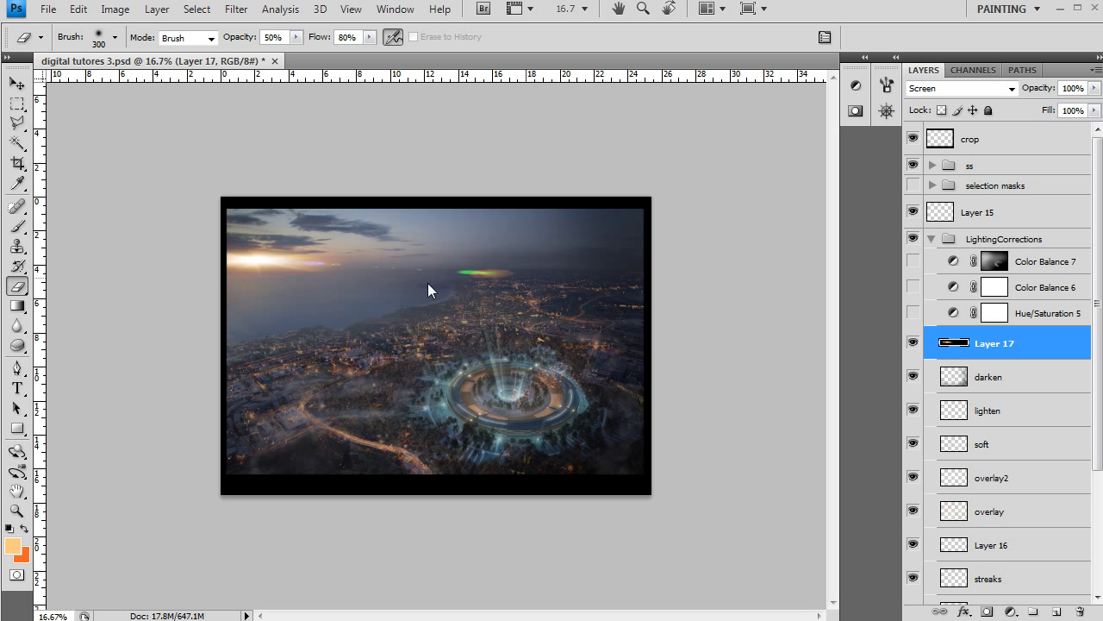
drag(480, 278, 434, 283)
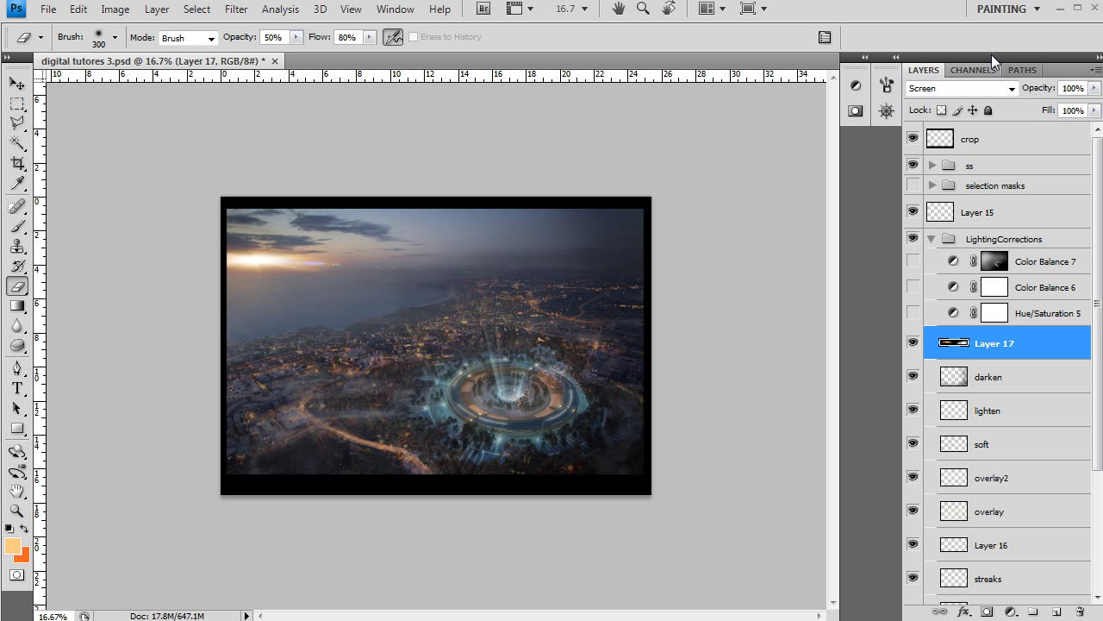
click(1094, 112)
drag(1088, 127, 1049, 125)
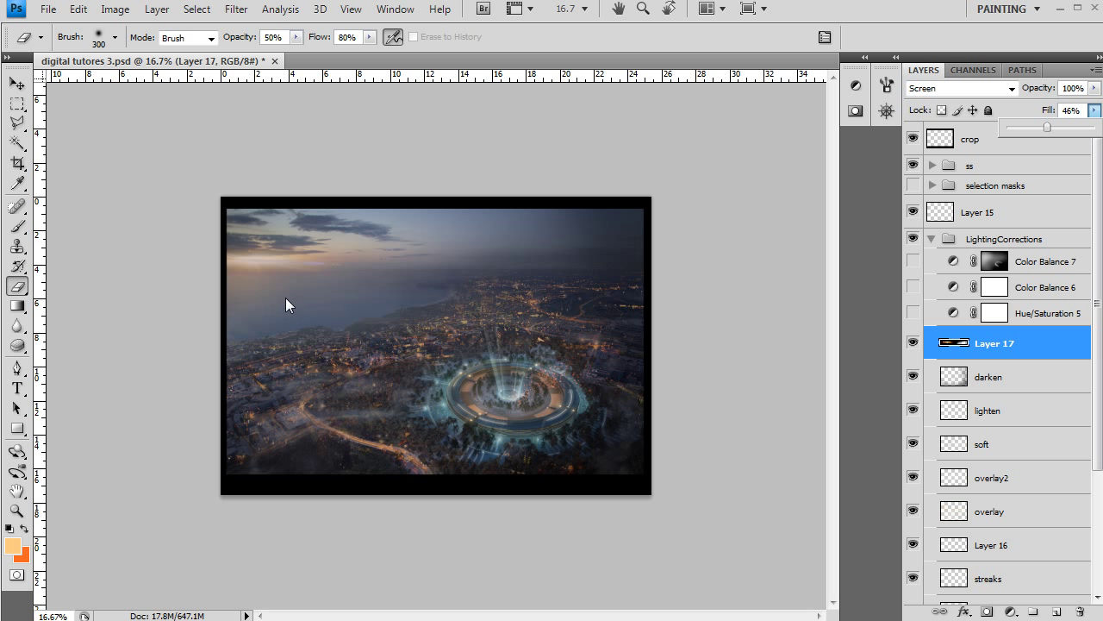
key(v)
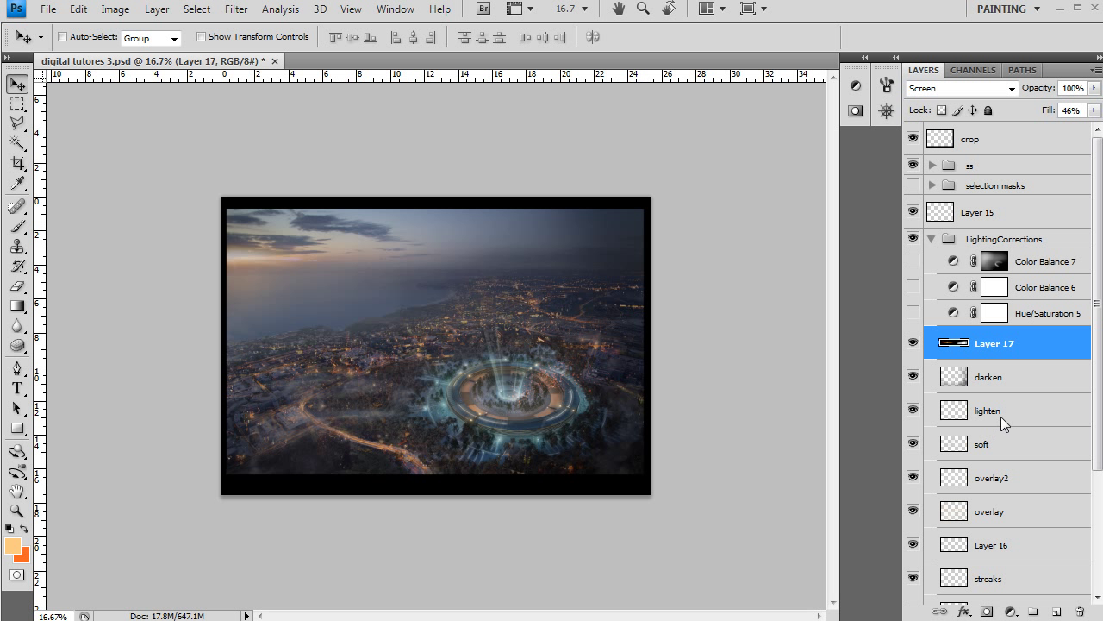
Create a new layer above the lens flare, enlarge the brush and sample a foreground colour from the sunset glow
click(1056, 611)
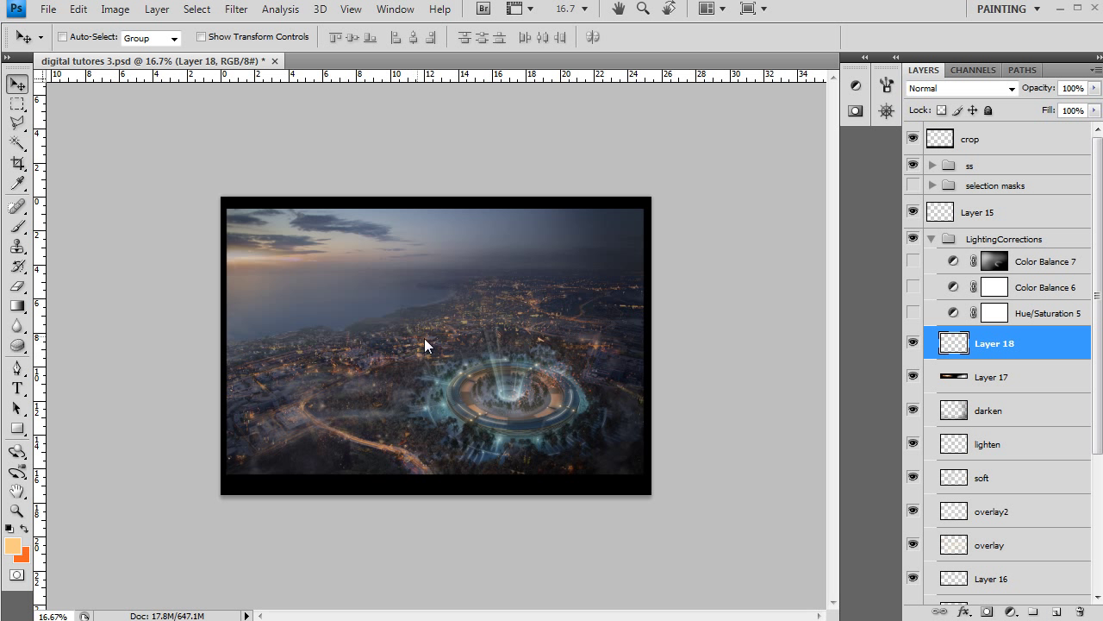
key(b)
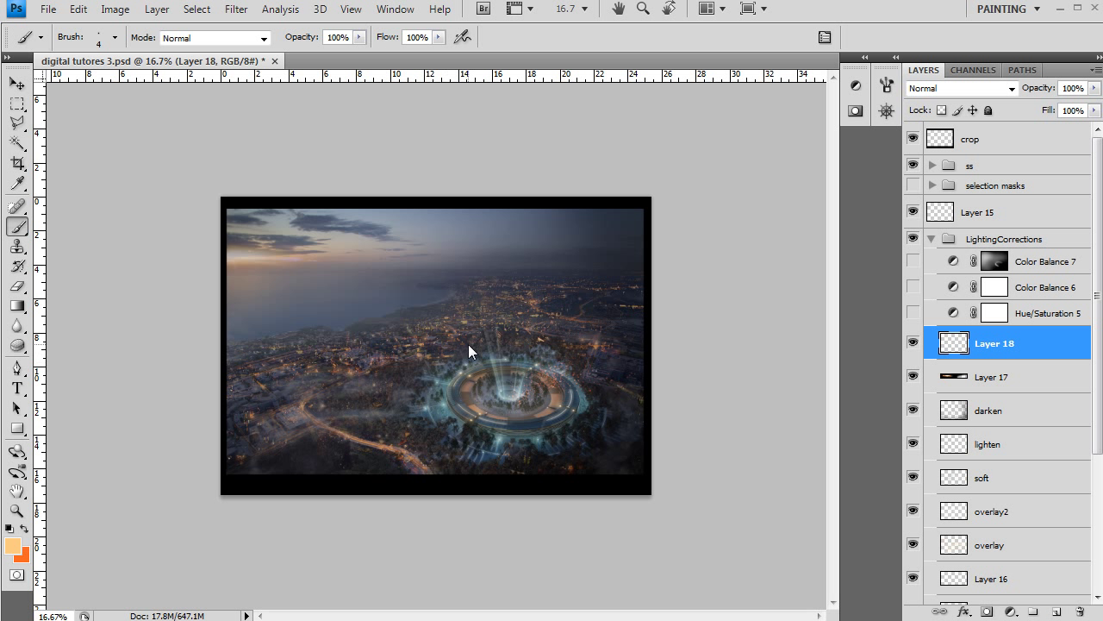
key(bracketright)
key(bracketright)
key(bracketright)
key(bracketright)
key(bracketright)
key(bracketright)
key(bracketright)
key(bracketright)
key(bracketright)
key(bracketright)
key(bracketright)
key(bracketright)
key(bracketright)
key(bracketright)
key(bracketright)
key(bracketright)
key(bracketright)
key(bracketright)
key(bracketright)
key(bracketright)
alt+click(230, 257)
Try a broad brush stroke of the sampled colour along the horizon and undo it
mouse_move(242, 256)
mouse_down()
mouse_move(376, 279)
mouse_move(237, 331)
mouse_move(577, 279)
mouse_up()
key(ctrl+z)
key(1)
key(0)
Choose the soft 200 px brush preset and turn off Other Dynamics, Airbrush and Smoothing
key(F5)
mouse_move(855, 405)
mouse_down()
mouse_move(863, 149)
mouse_move(863, 188)
mouse_up()
click(819, 148)
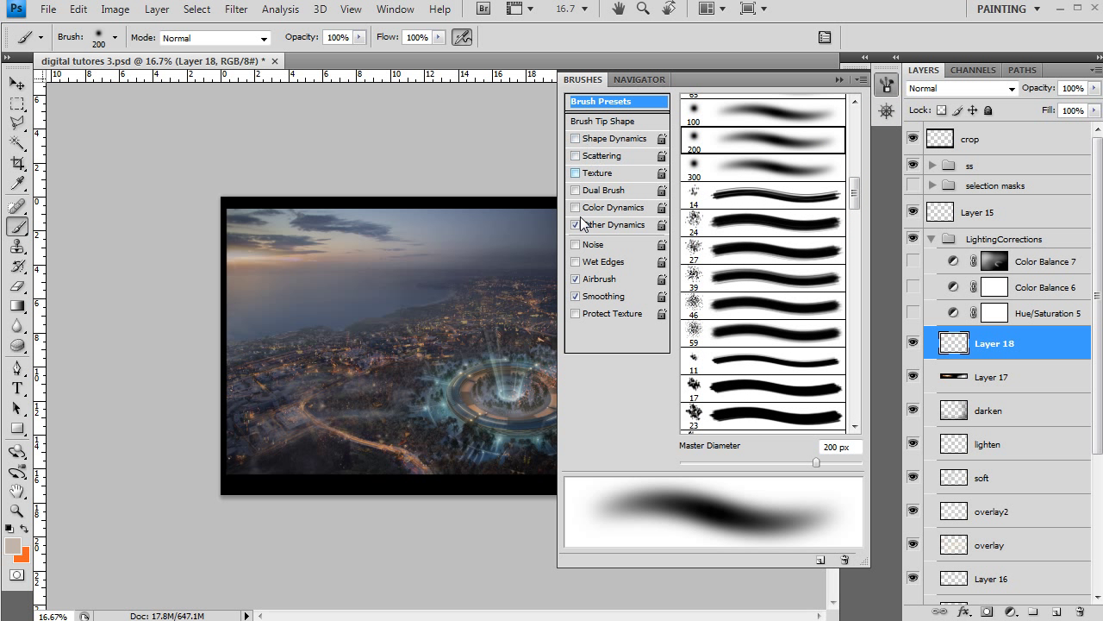
click(576, 224)
click(575, 278)
click(576, 296)
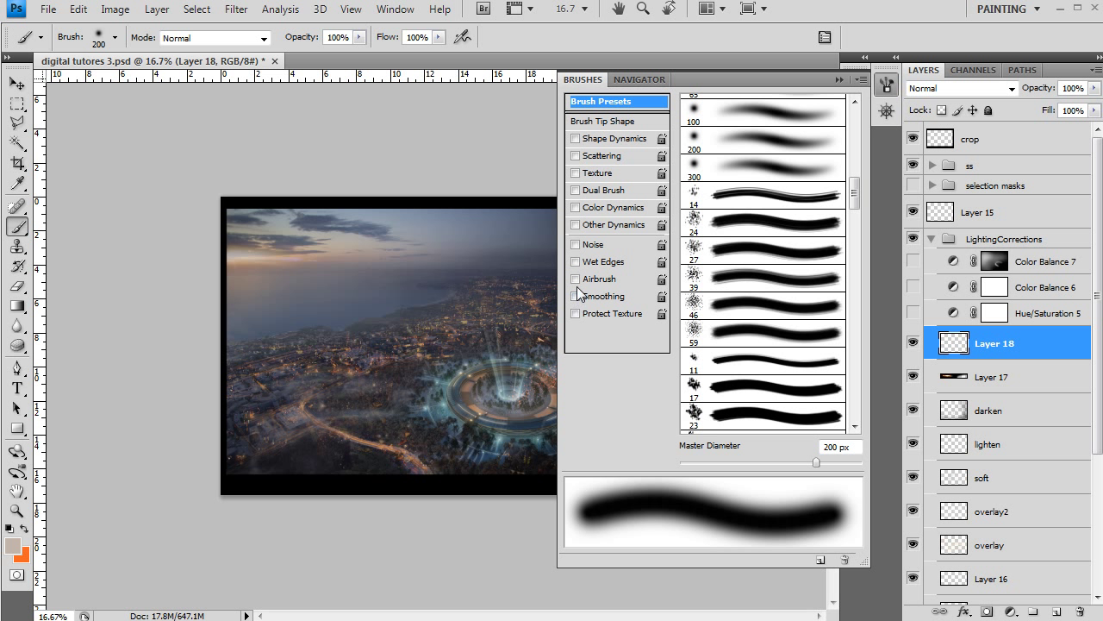
key(F5)
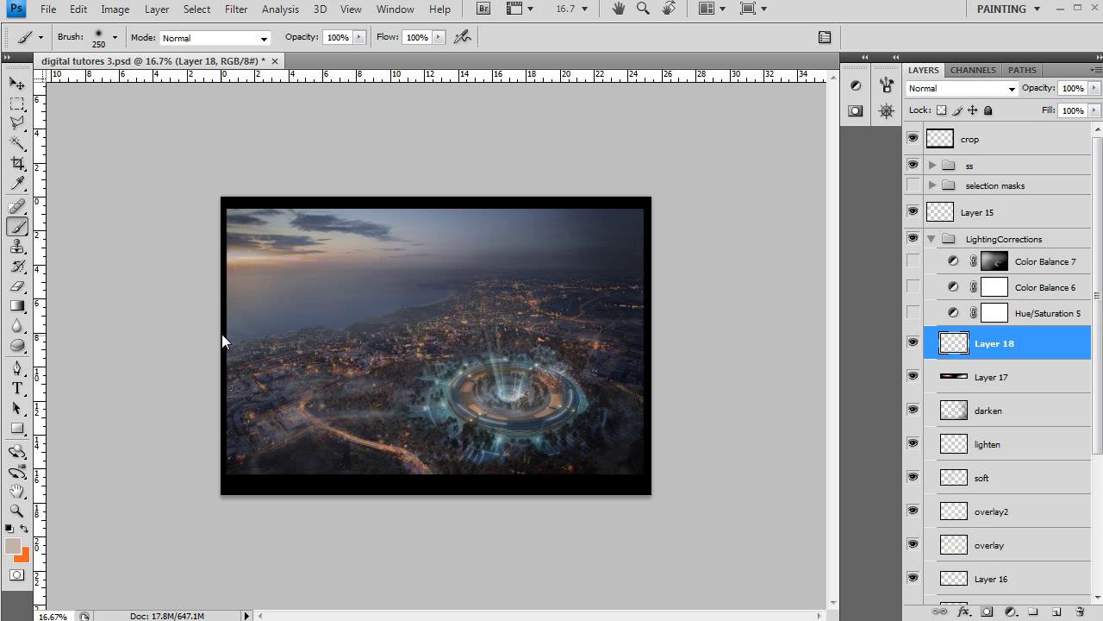
Enlarge the brush to 900 px, try a full-opacity stroke of the sampled colour across the horizon and undo it
key(bracketright)
key(bracketright)
key(bracketright)
key(bracketright)
key(bracketright)
key(bracketright)
key(bracketright)
drag(259, 293, 493, 257)
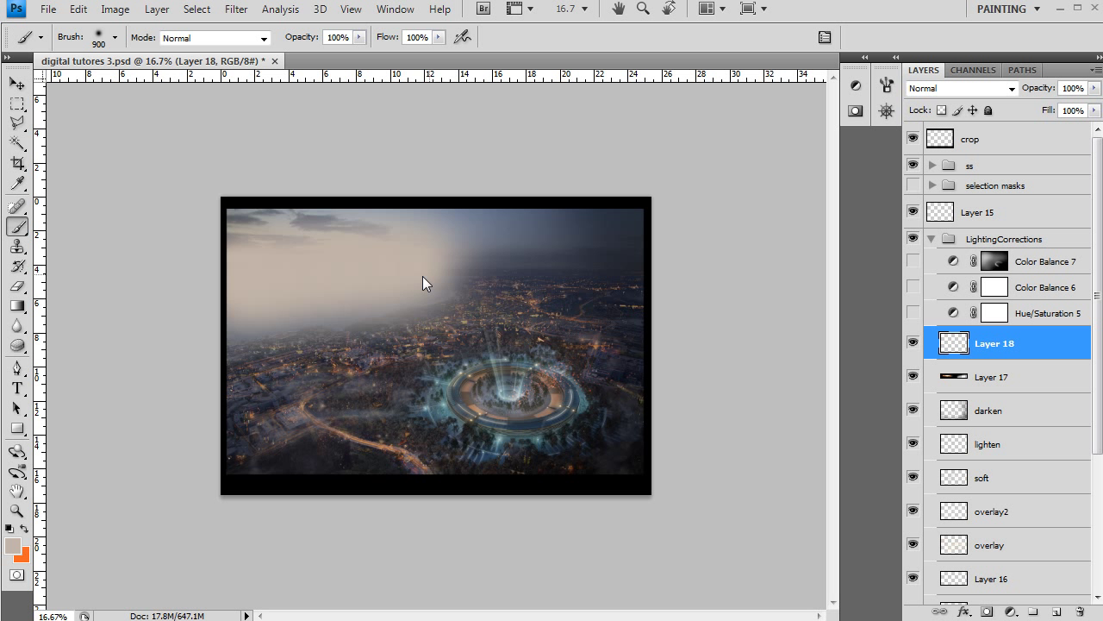
key(ctrl+z)
Set the brush opacity to 10%, paint faint haze over the horizon and coast, and compare the image with Layer 18 hidden and shown
key(1)
drag(272, 269, 530, 263)
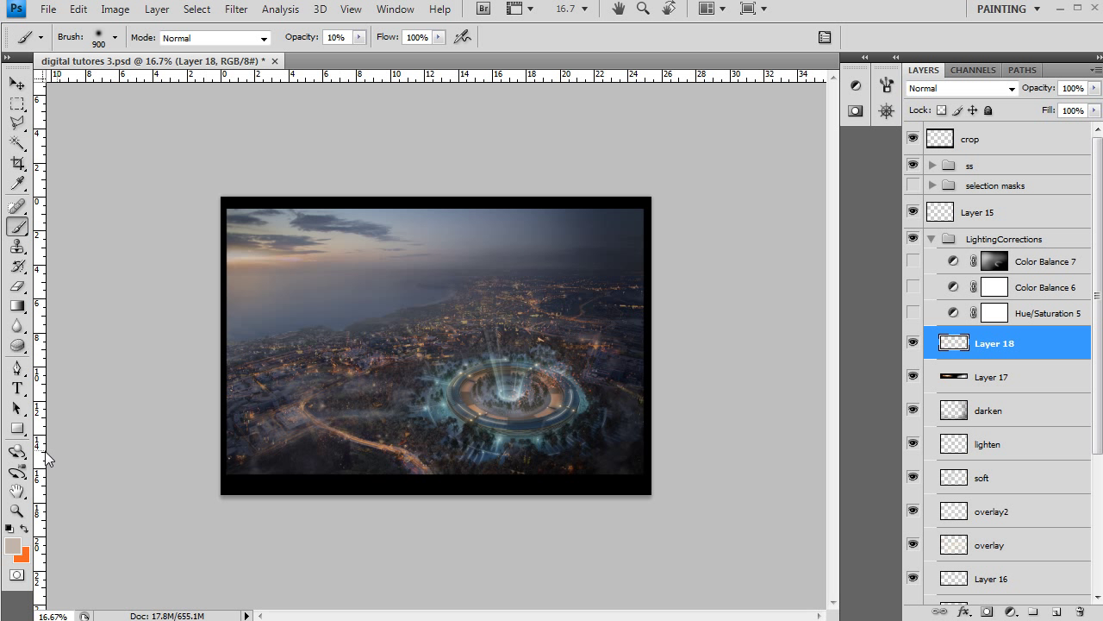
drag(355, 293, 68, 422)
drag(225, 405, 226, 261)
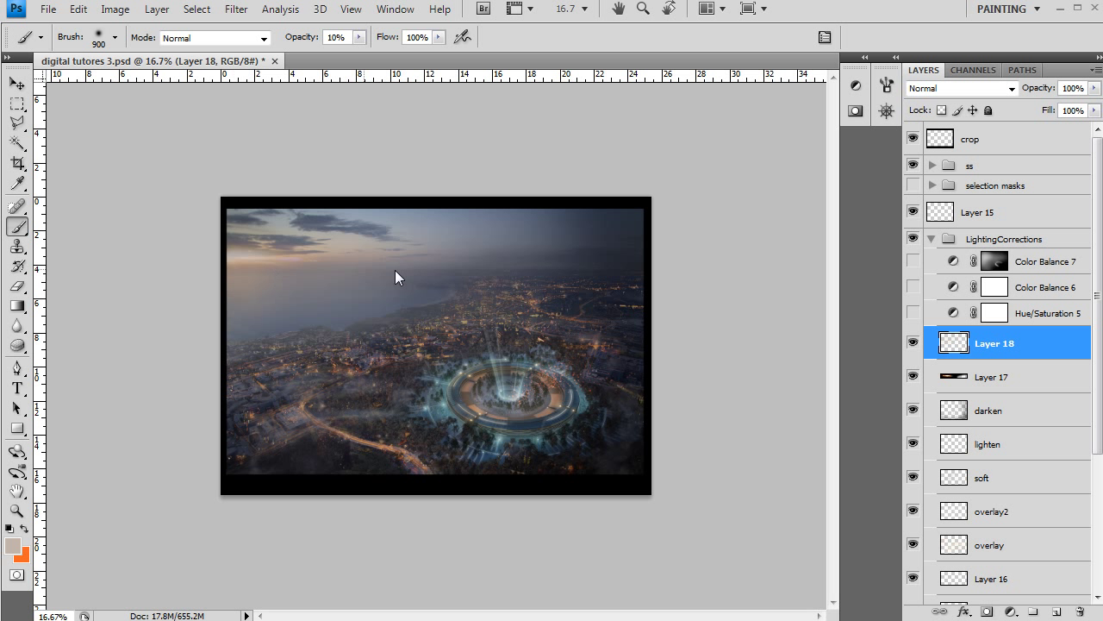
click(916, 342)
click(916, 342)
click(917, 343)
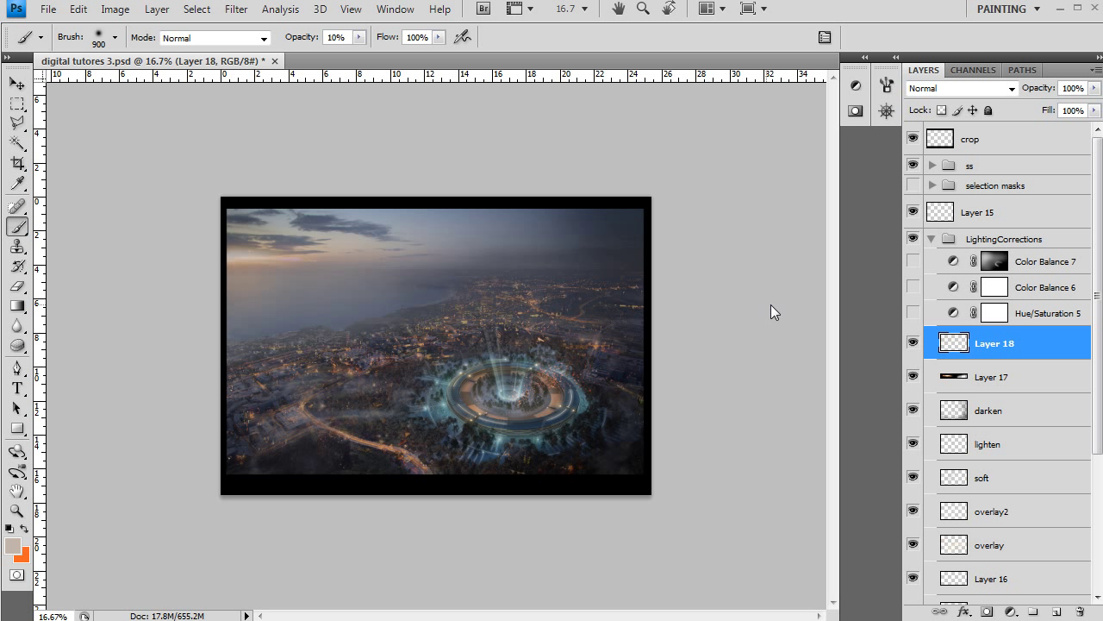
Undo the last haze stroke, set the brush flow to 20% and paint light haze at the right edge of the scene
key(ctrl+z)
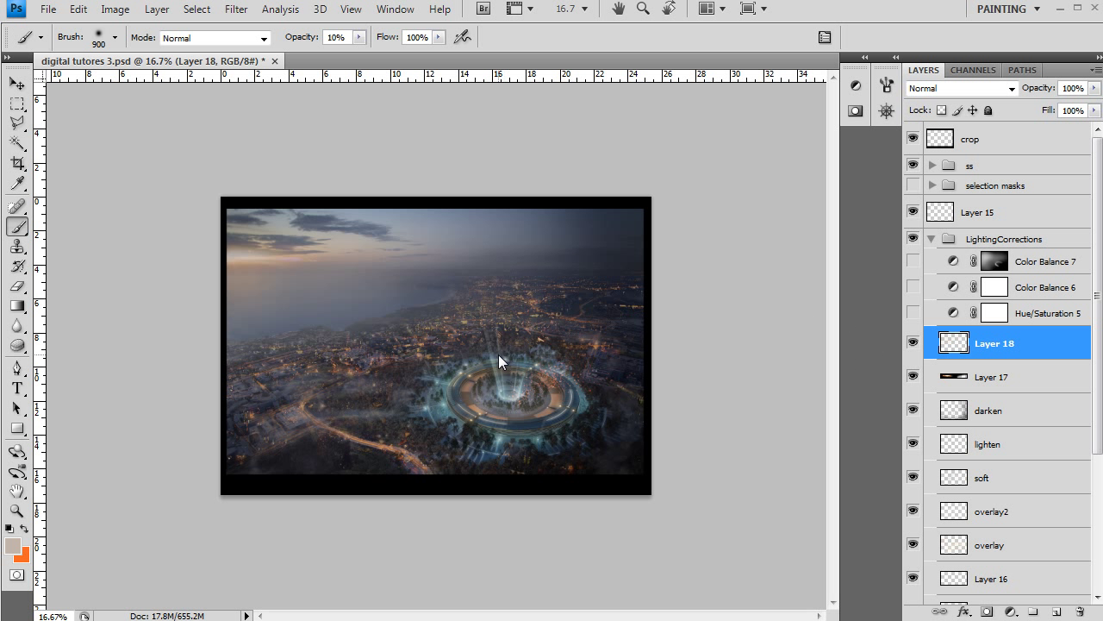
key(shift+2)
mouse_move(632, 367)
mouse_down()
mouse_move(609, 369)
mouse_move(630, 411)
mouse_up()
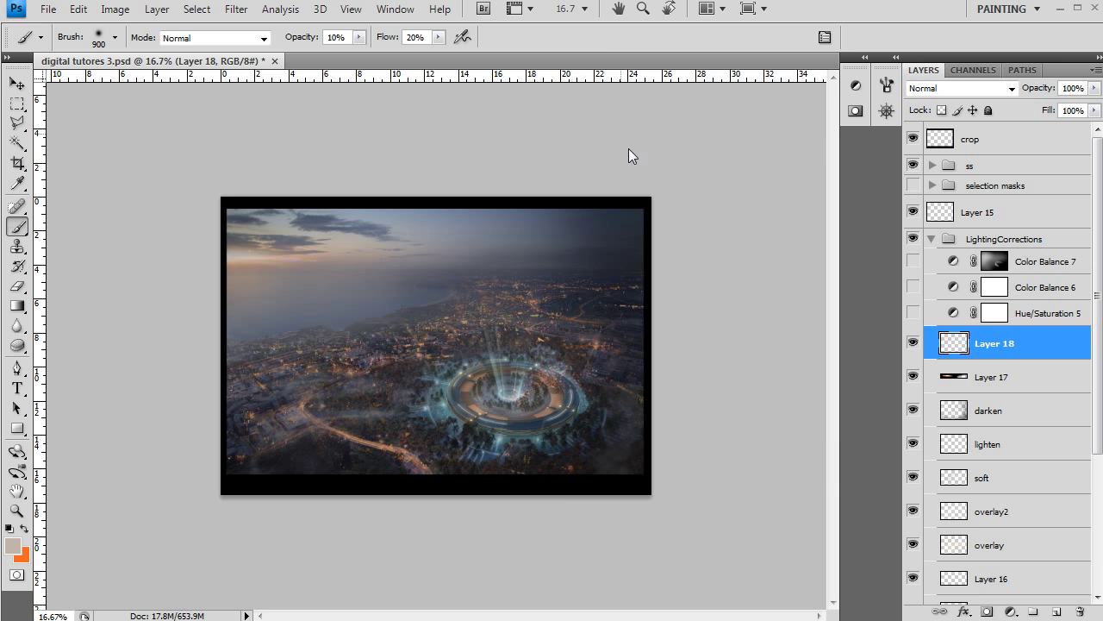
Choose a textured cloud-like brush with Shape Dynamics and Other Dynamics and reduce its size to 300 px
key(F5)
mouse_move(854, 193)
mouse_down()
mouse_move(856, 438)
mouse_move(860, 351)
mouse_up()
click(813, 231)
key(F5)
key(bracketleft)
key(bracketleft)
key(bracketleft)
key(bracketleft)
key(bracketleft)
key(bracketleft)
key(bracketleft)
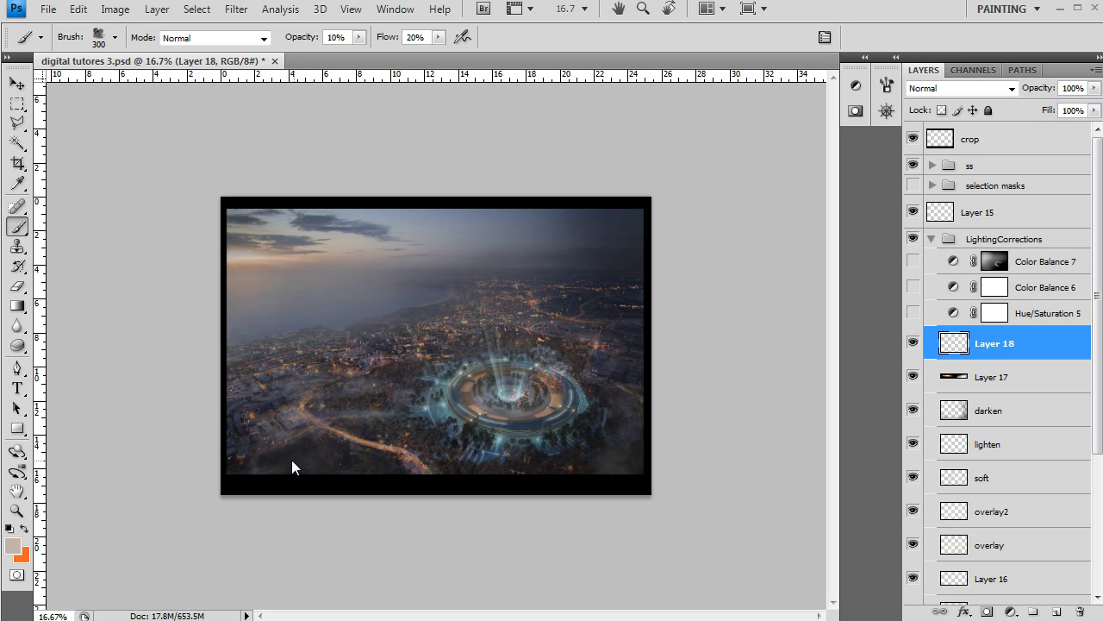
Select the overlay2 layer and choose the soft 300 px brush preset with Other Dynamics and Airbrush turned off
key(z)
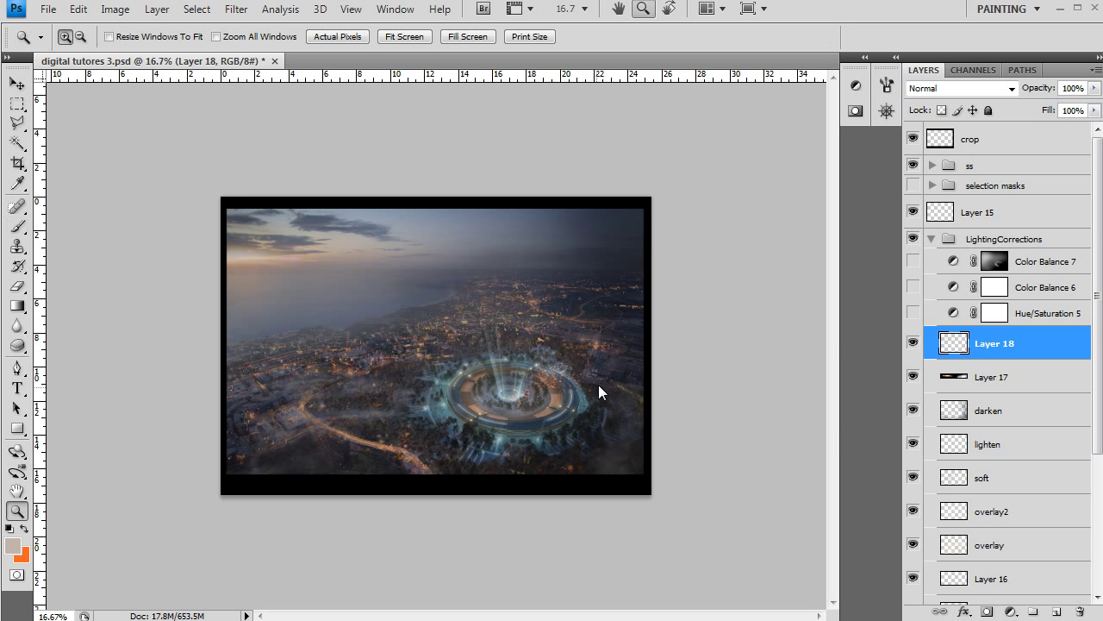
click(599, 384)
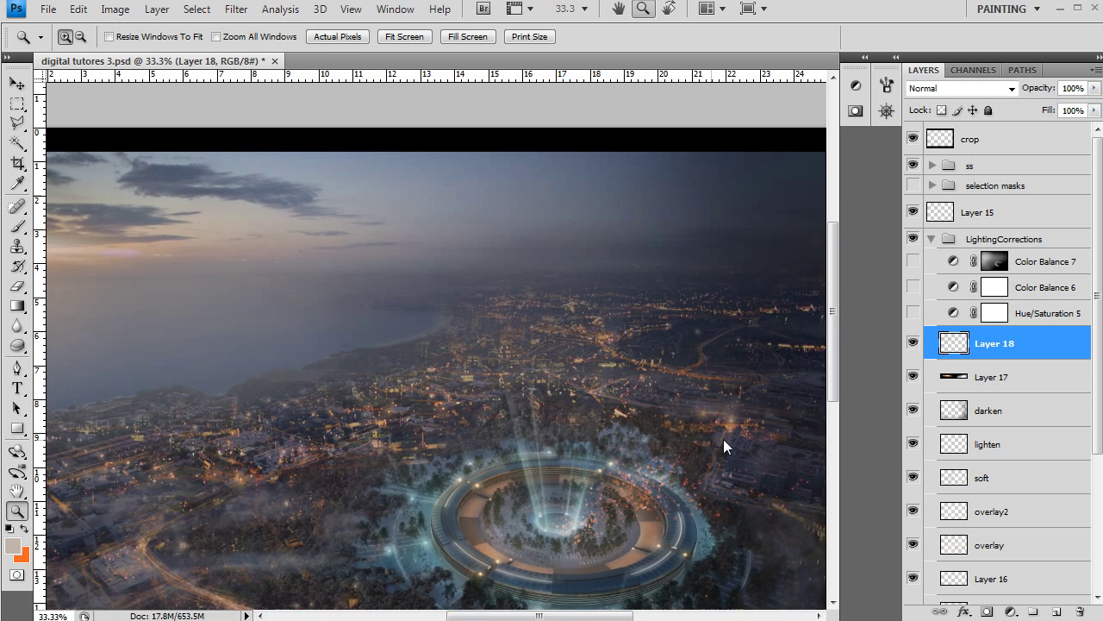
drag(723, 439, 749, 455)
key(b)
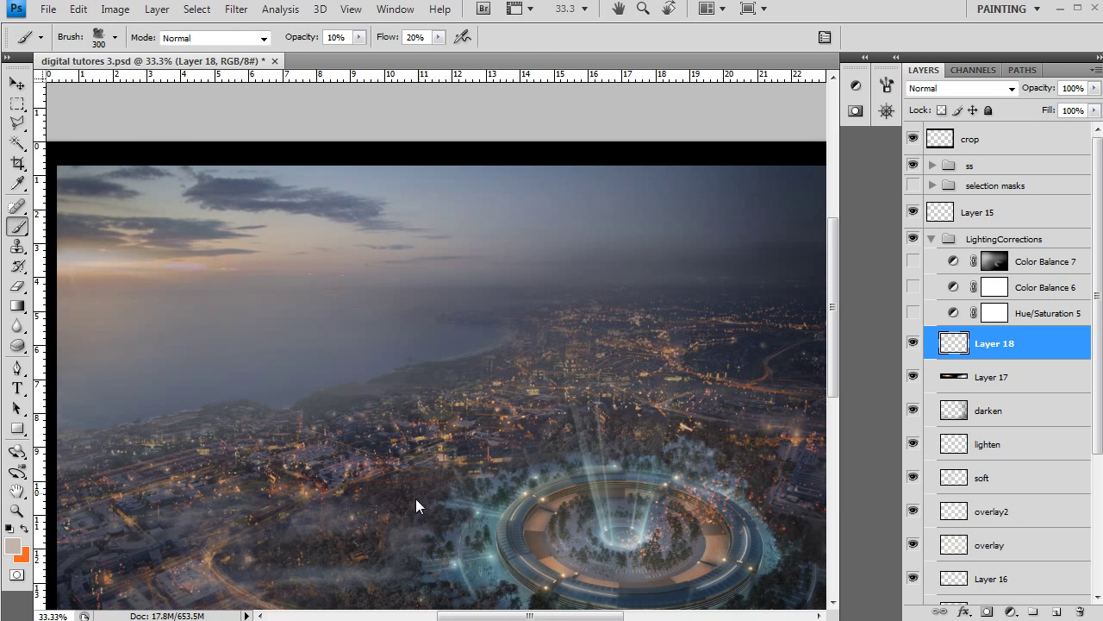
drag(543, 551, 562, 445)
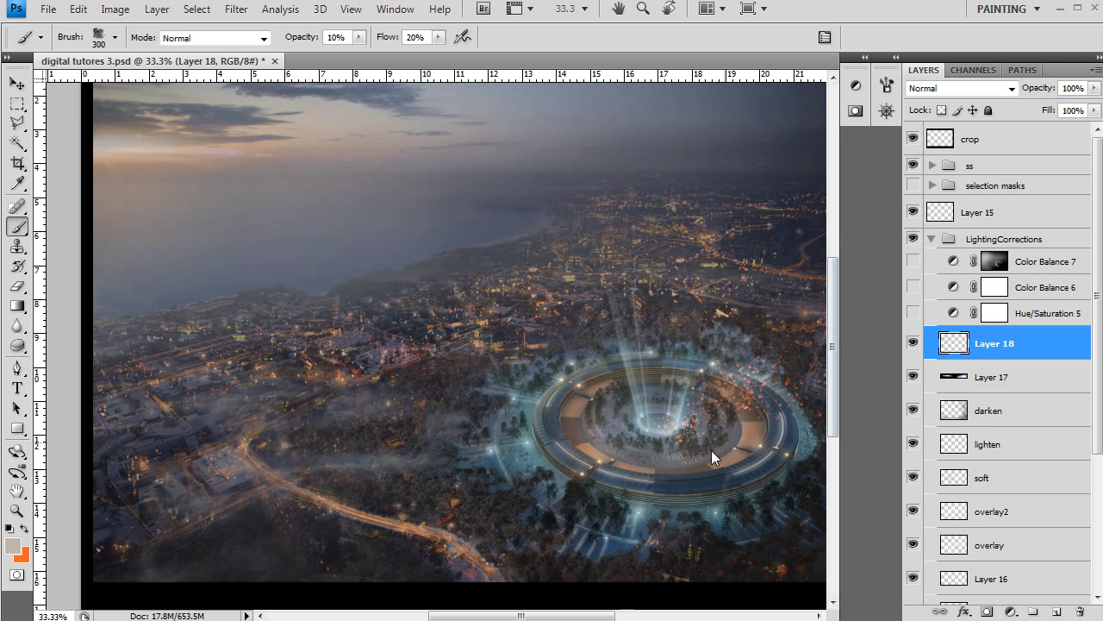
drag(711, 450, 536, 525)
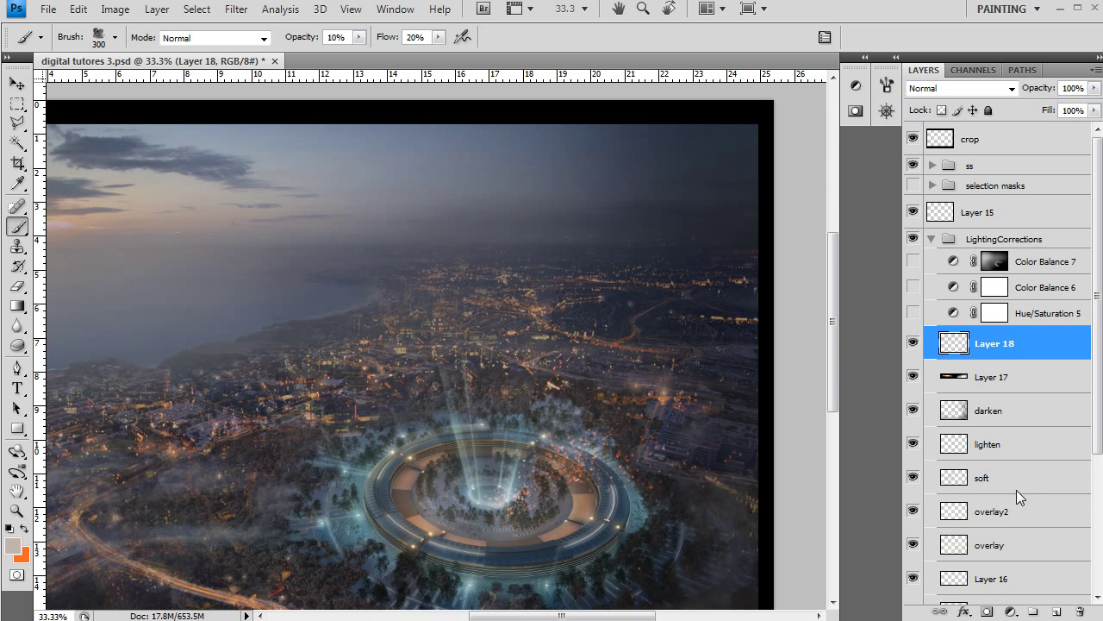
click(1034, 509)
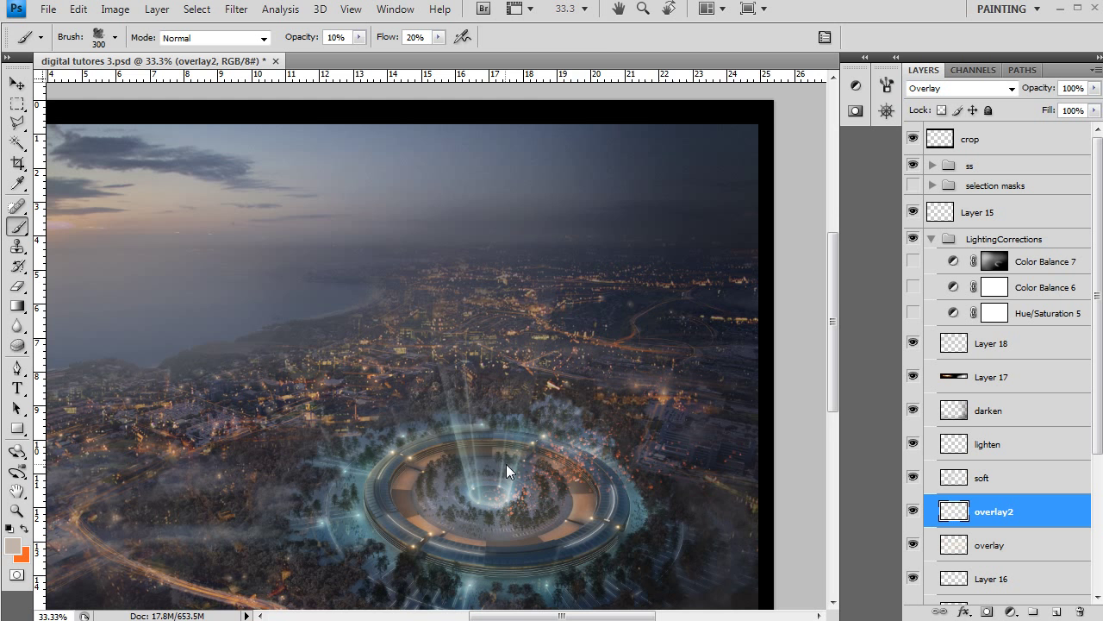
key(F5)
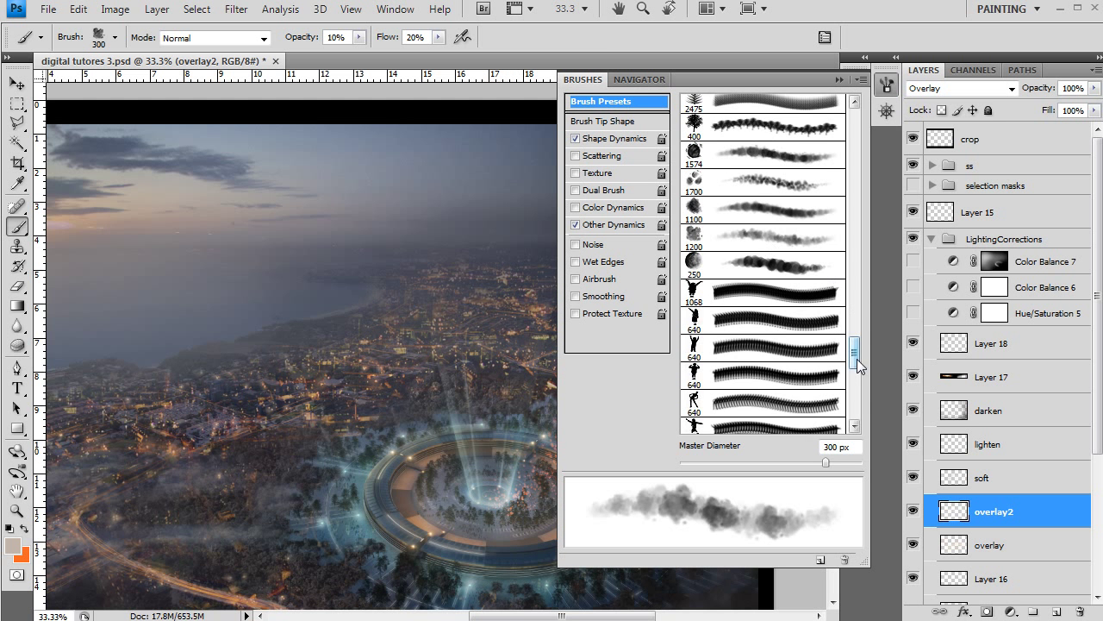
mouse_move(856, 359)
mouse_down()
mouse_move(853, 405)
mouse_move(885, 129)
mouse_move(864, 215)
mouse_up()
click(815, 225)
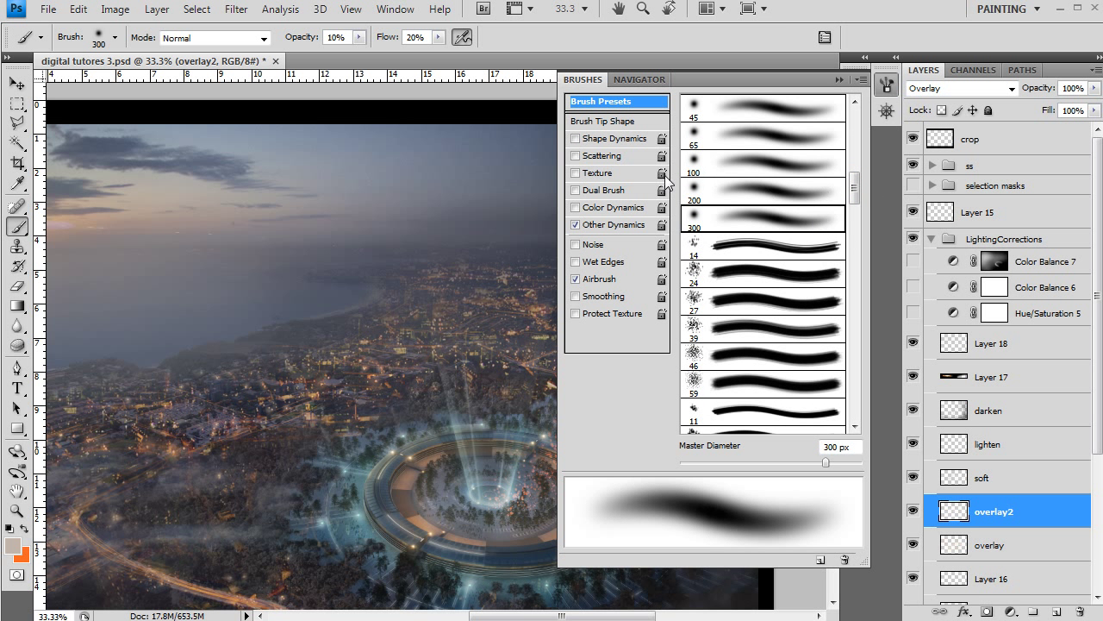
click(577, 224)
click(575, 279)
key(F5)
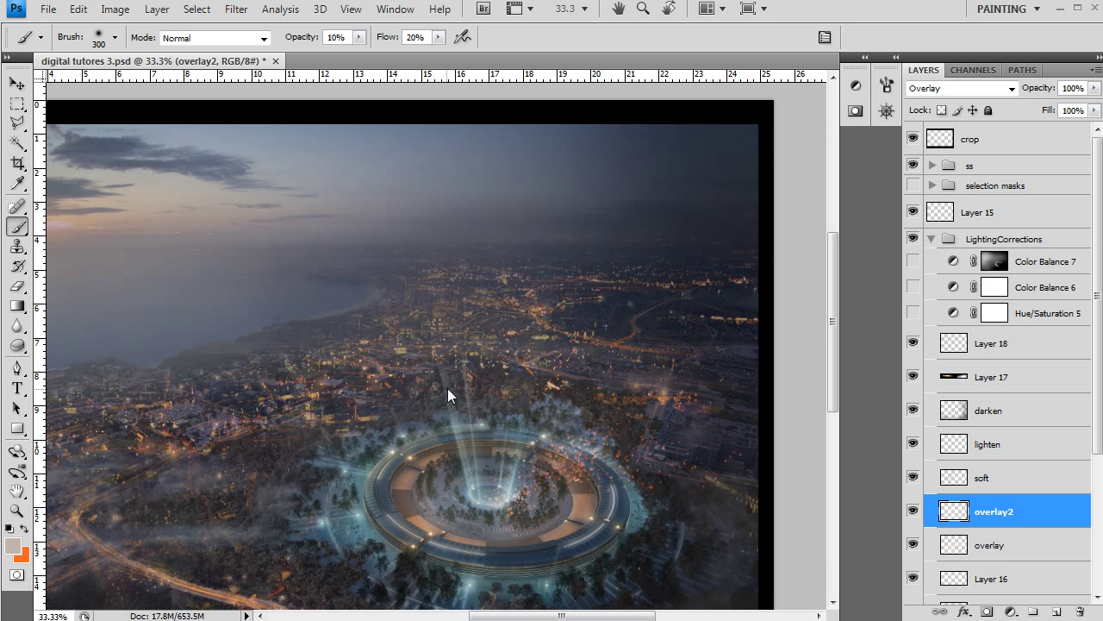
Reduce the brush to 125 px, select the darken layer and reset the colours to default black and white
key(bracketleft)
key(bracketleft)
key(bracketleft)
key(bracketleft)
key(bracketleft)
drag(594, 569, 488, 460)
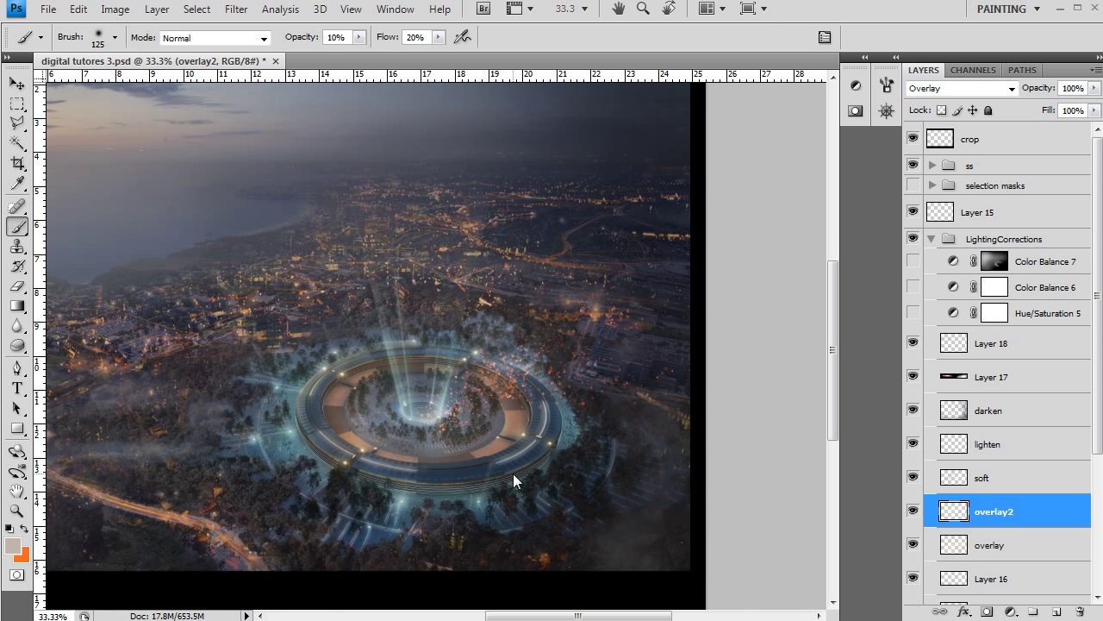
click(1020, 417)
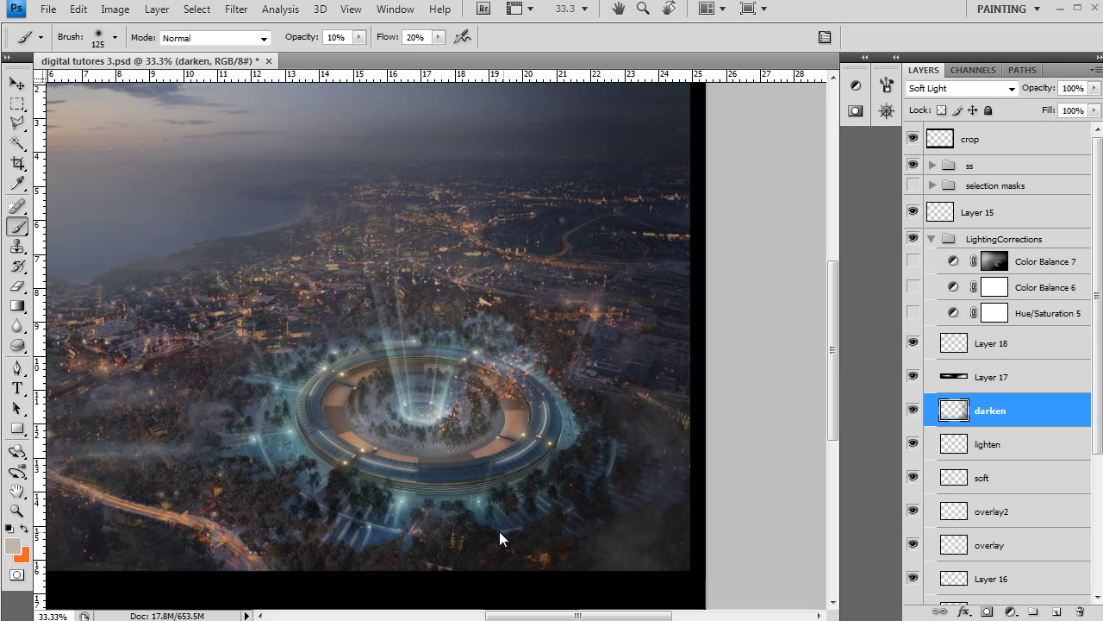
key(d)
Zoom in on the ring-shaped building's courtyard at 100% and reduce the brush to 60 px
key(z)
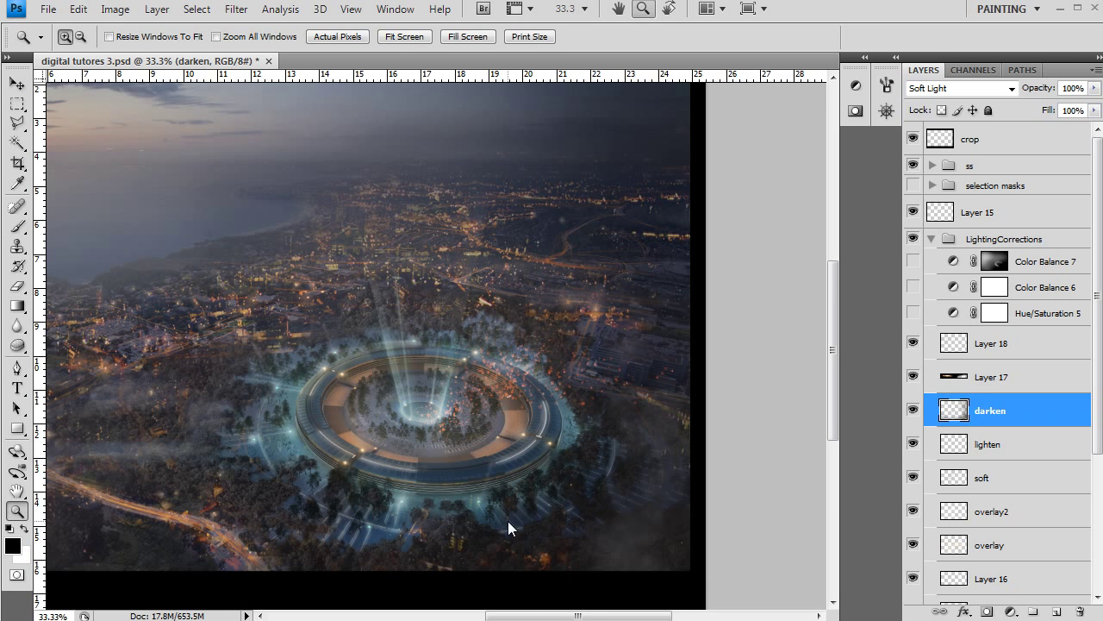
click(508, 521)
key(b)
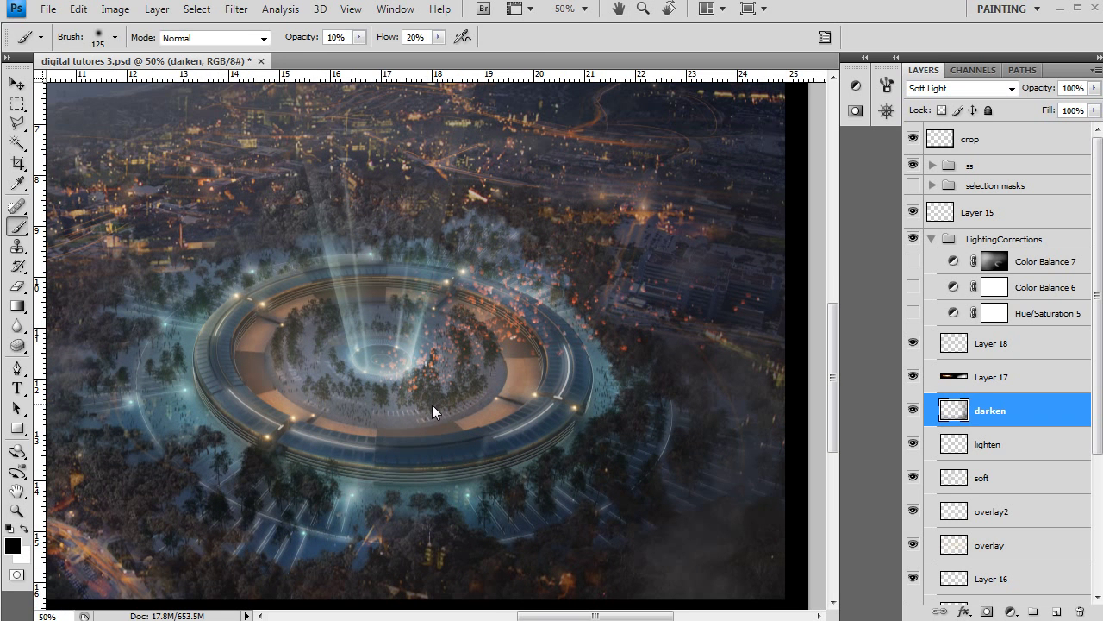
key(bracketleft)
key(bracketleft)
key(bracketleft)
key(z)
click(447, 416)
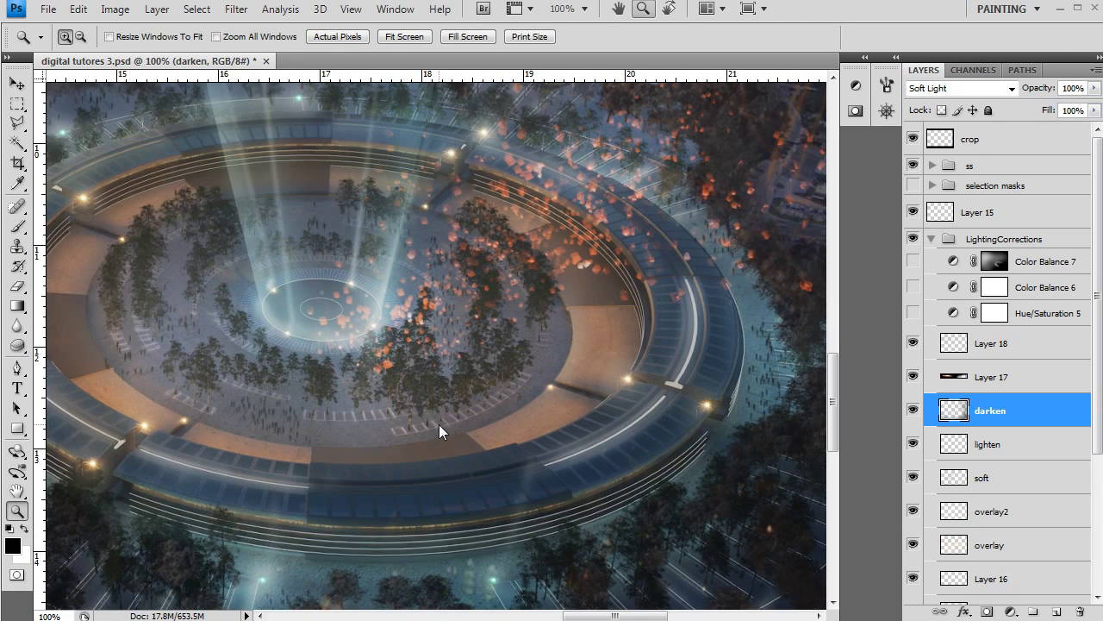
key(b)
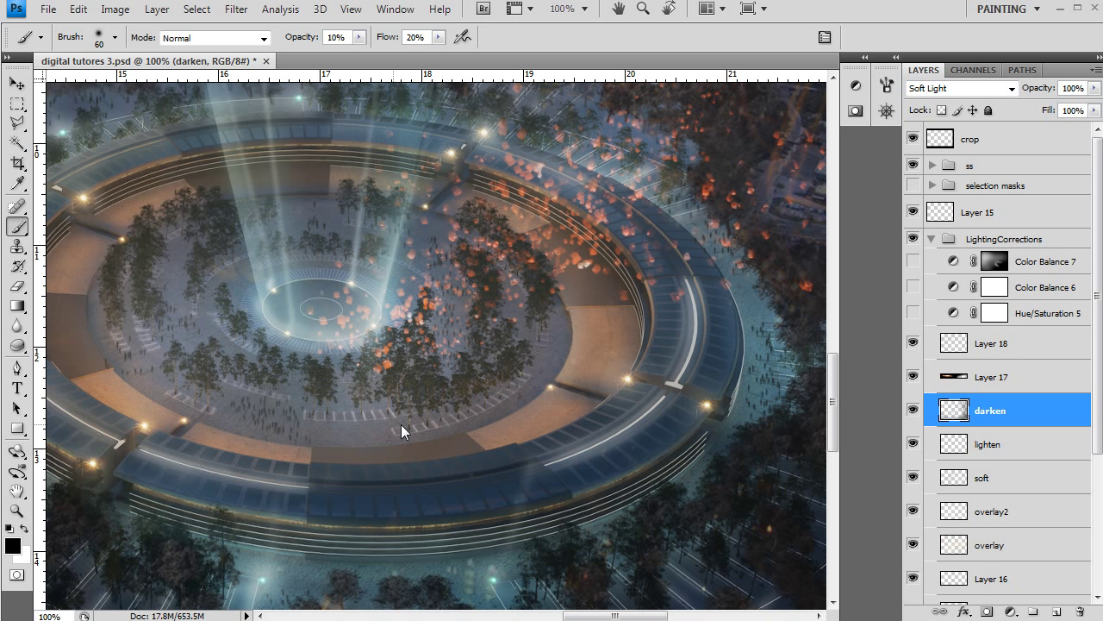
Reduce the brush to 15 px and darken details in the ring-shaped building's courtyard with black
key(bracketleft)
key(p)
key(b)
key(bracketleft)
key(bracketleft)
key(bracketleft)
key(bracketleft)
key(bracketleft)
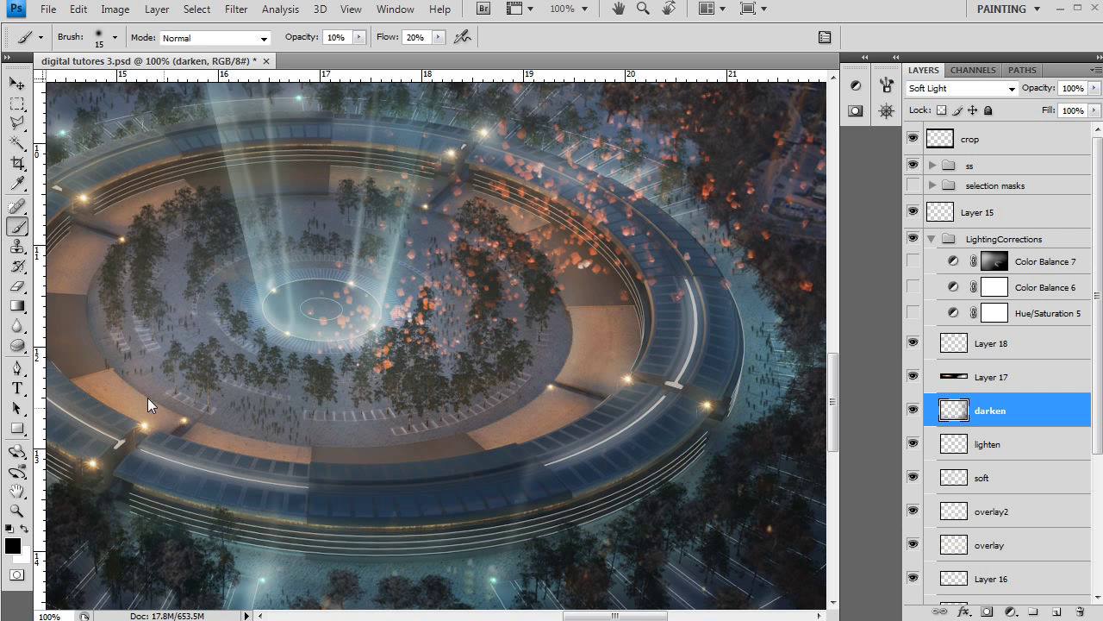
drag(97, 375, 204, 390)
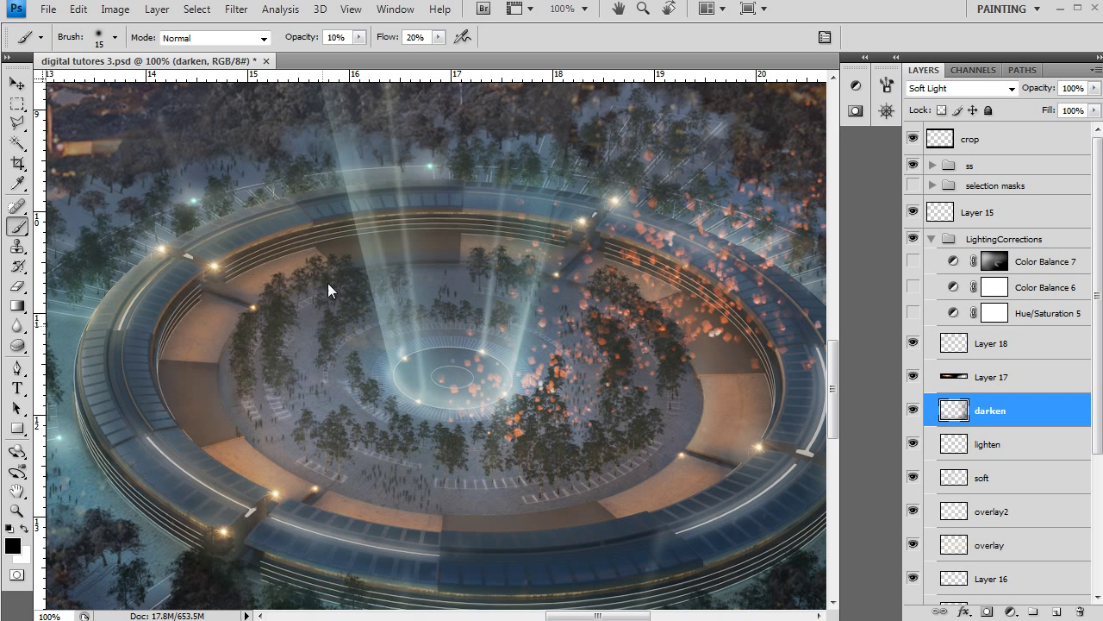
Enlarge the brush to 30 px and darken the trees inside and around the ring-shaped building
key(bracketright)
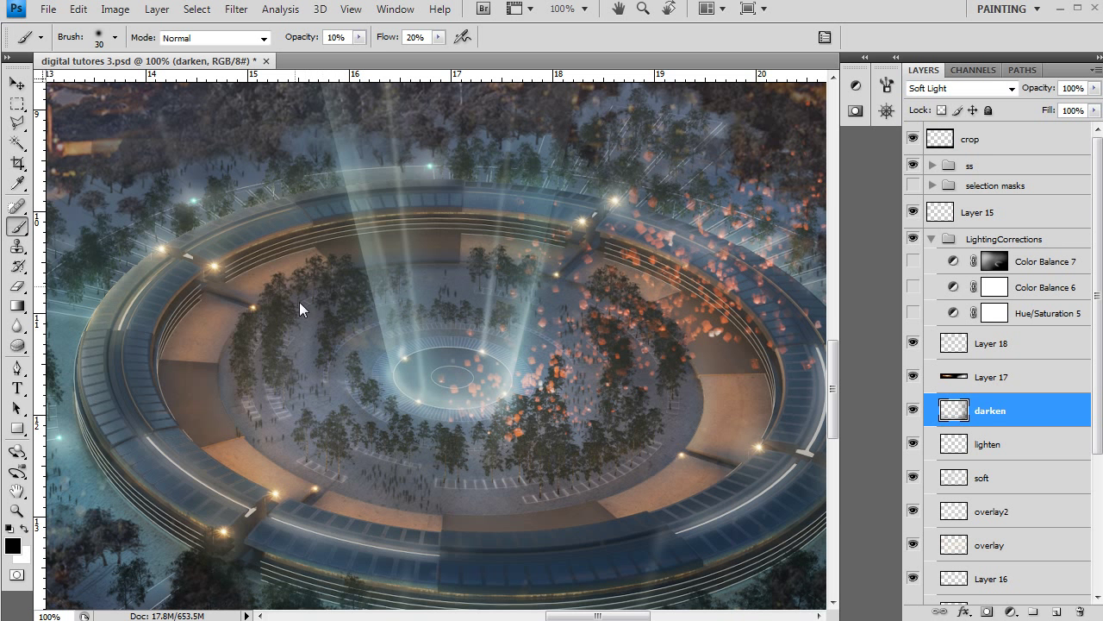
drag(696, 264, 523, 369)
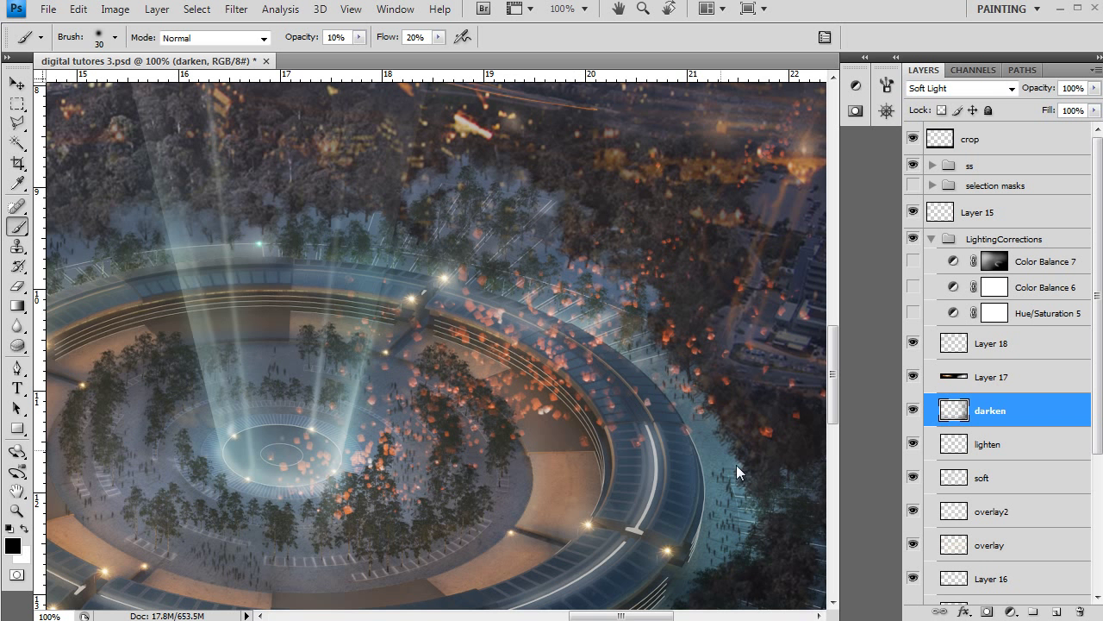
drag(736, 465, 563, 335)
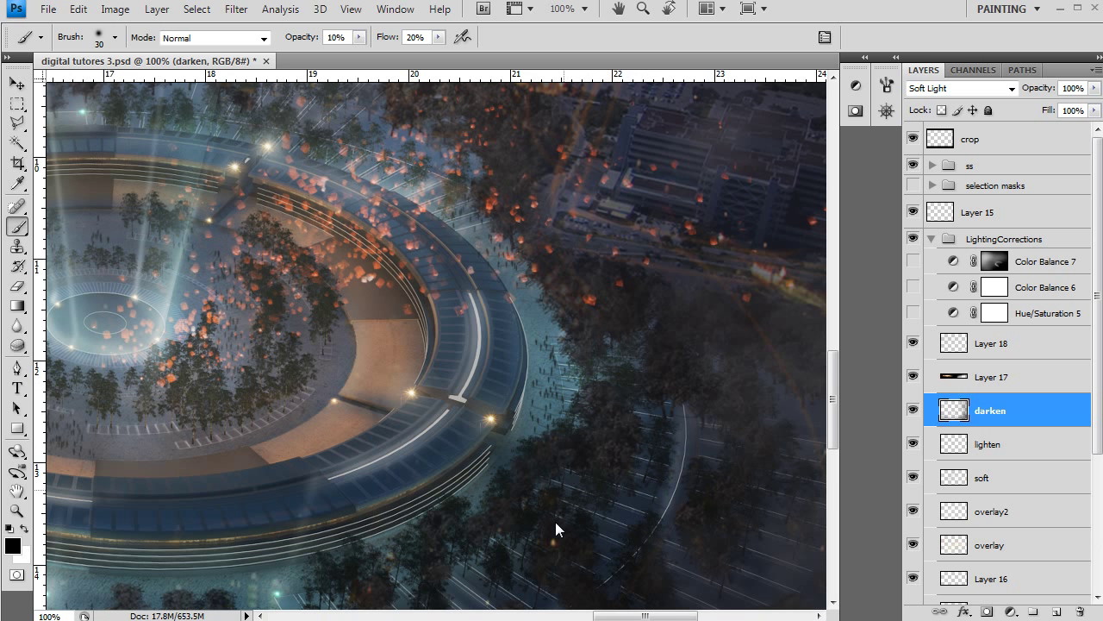
drag(381, 519, 604, 310)
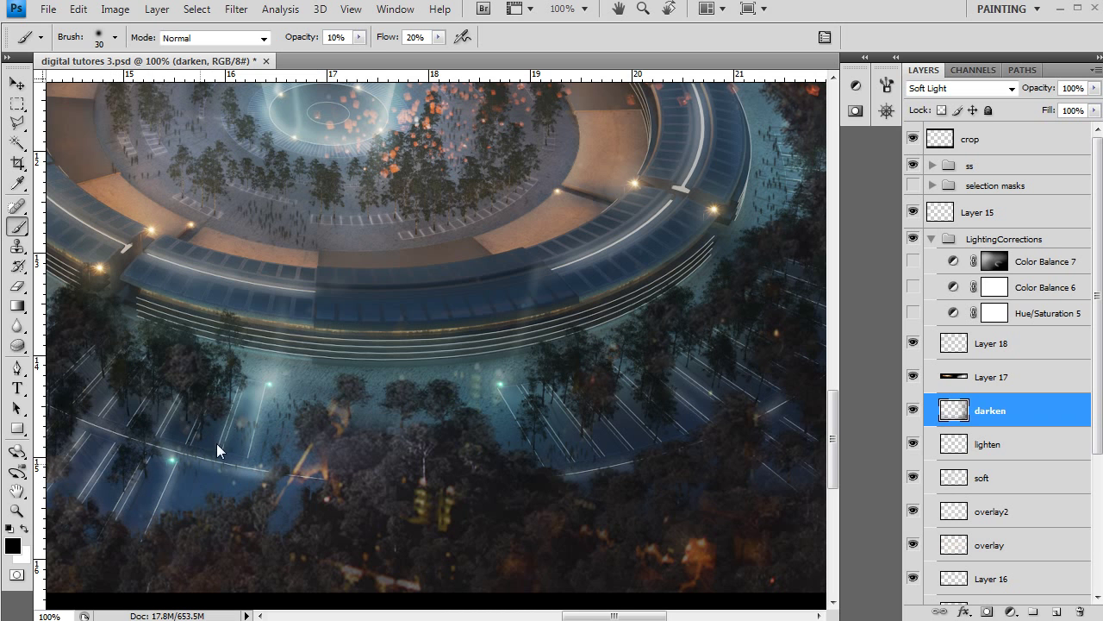
drag(217, 443, 456, 455)
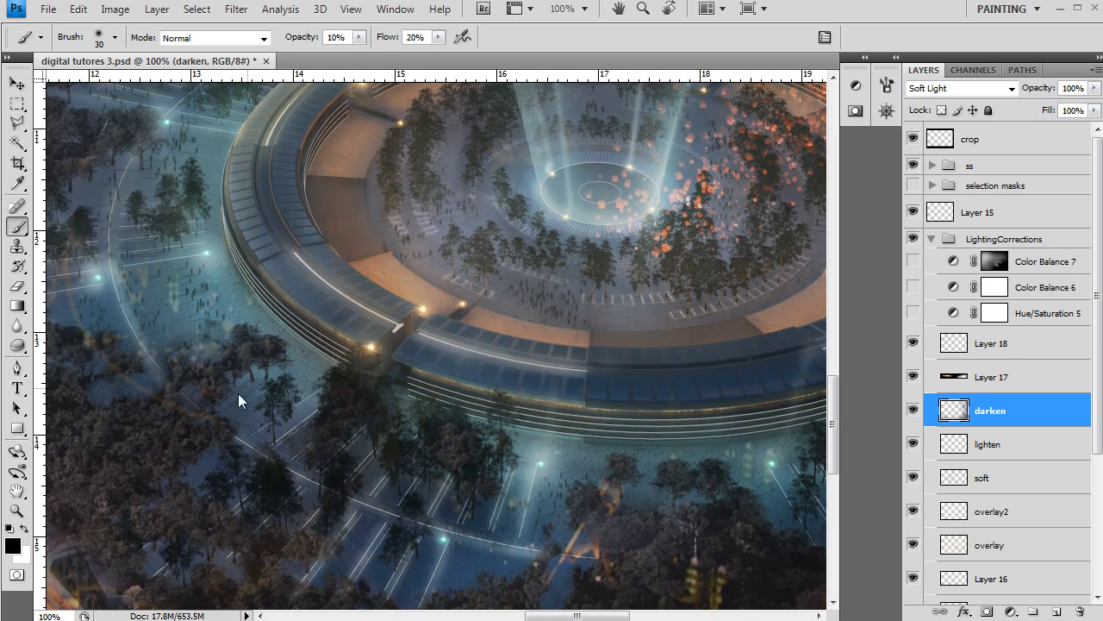
drag(184, 225, 250, 372)
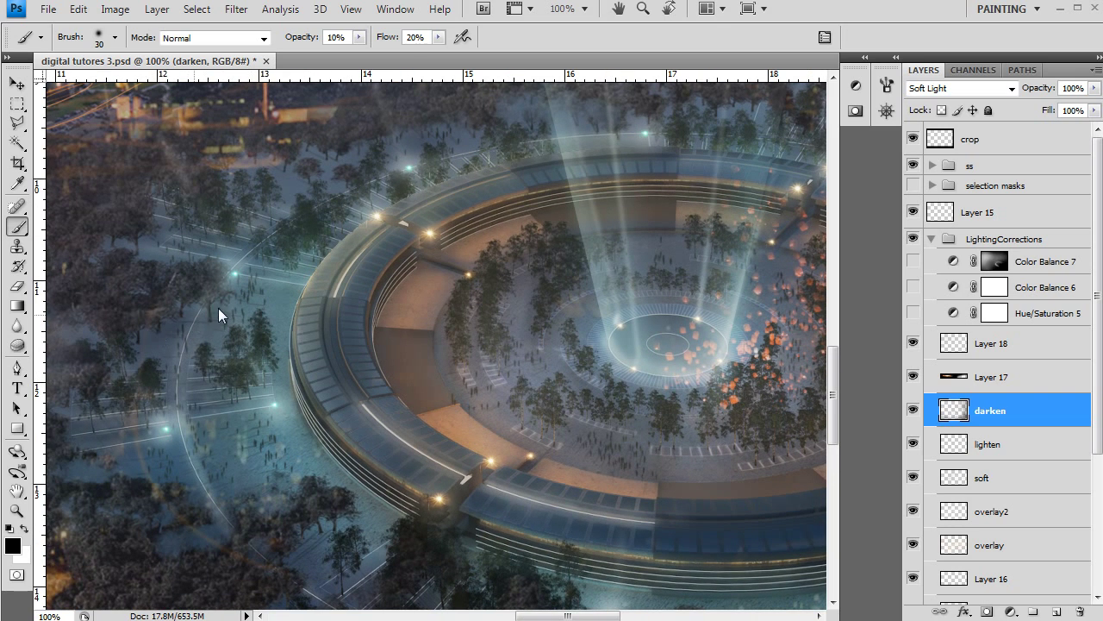
drag(285, 280, 259, 404)
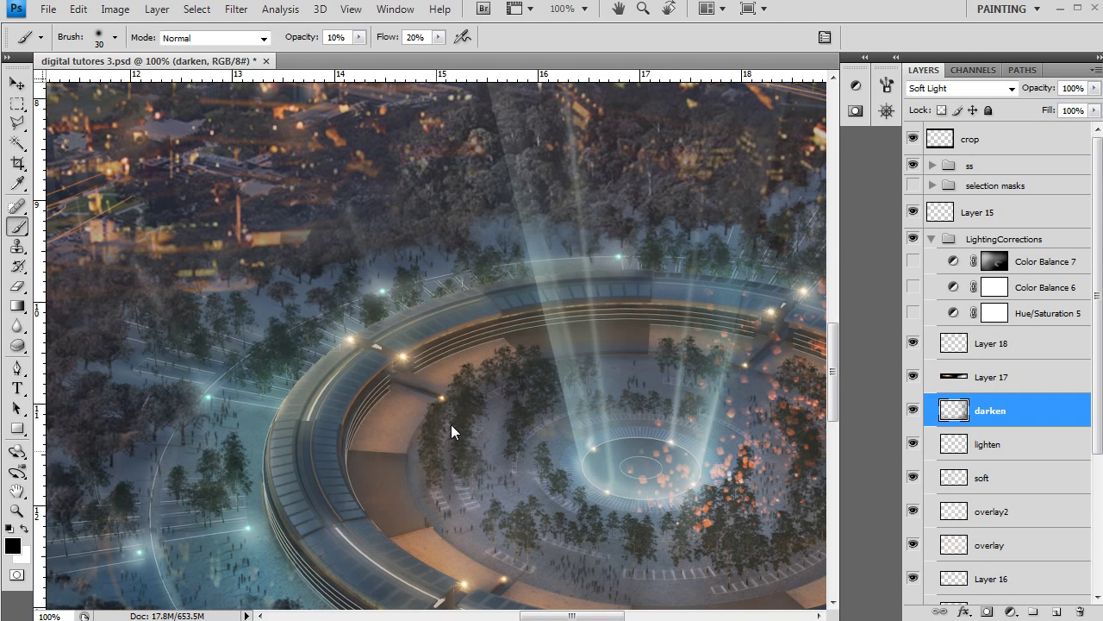
Undo the last darkening stroke on the courtyard and set the brush opacity to 22%
drag(572, 542, 480, 468)
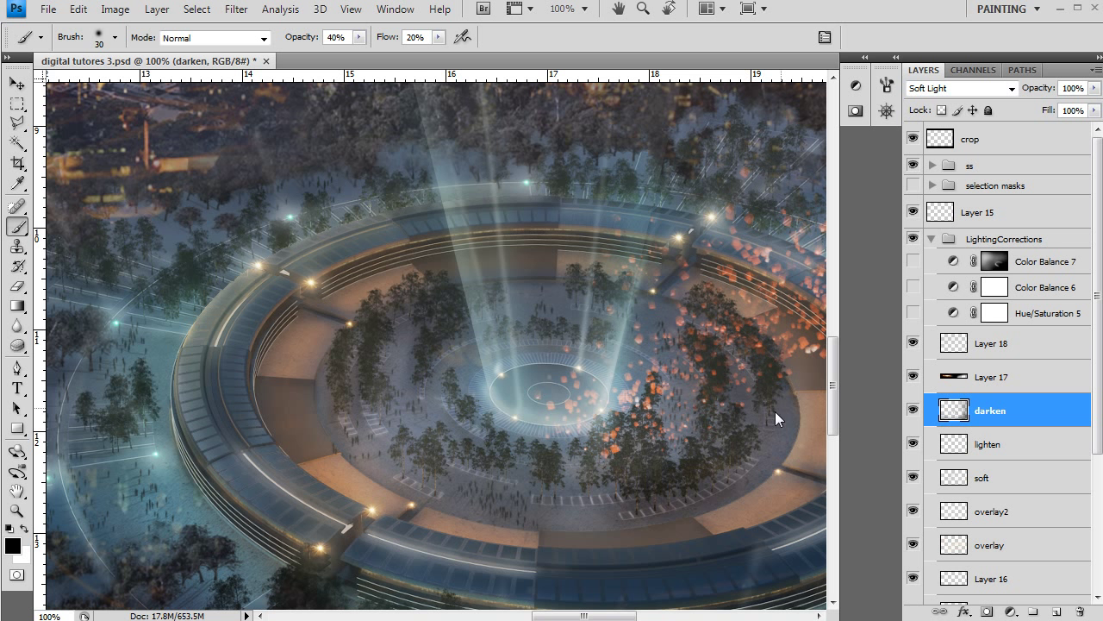
key(ctrl+z)
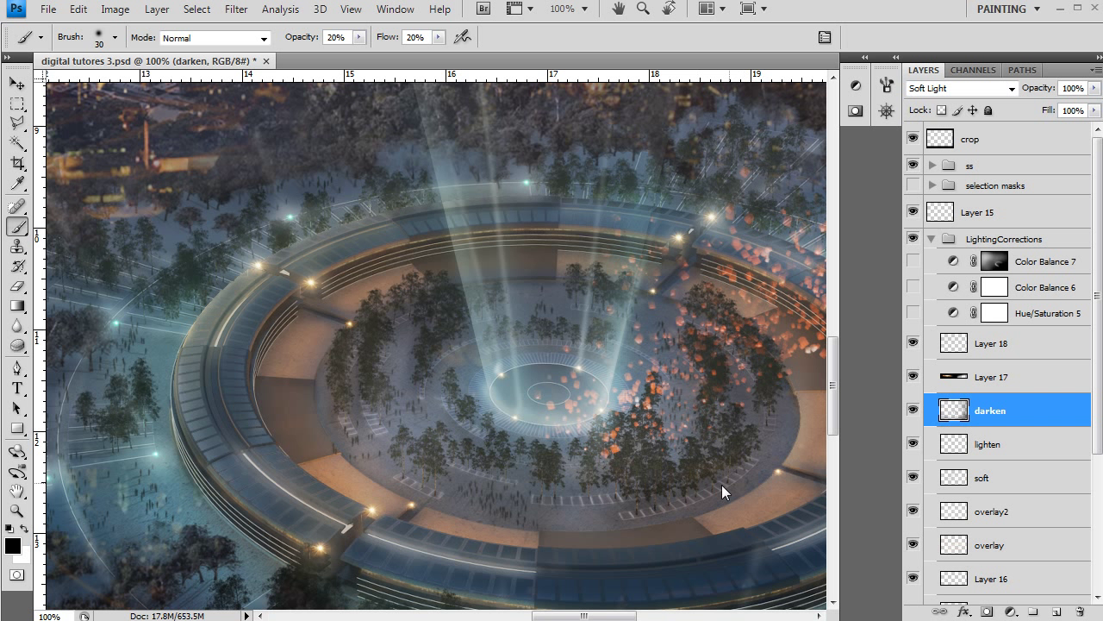
click(358, 37)
drag(362, 54, 361, 54)
click(770, 398)
Darken the courtyard and the trees below the ring-shaped building, reducing the brush to 15 px
drag(817, 425, 658, 455)
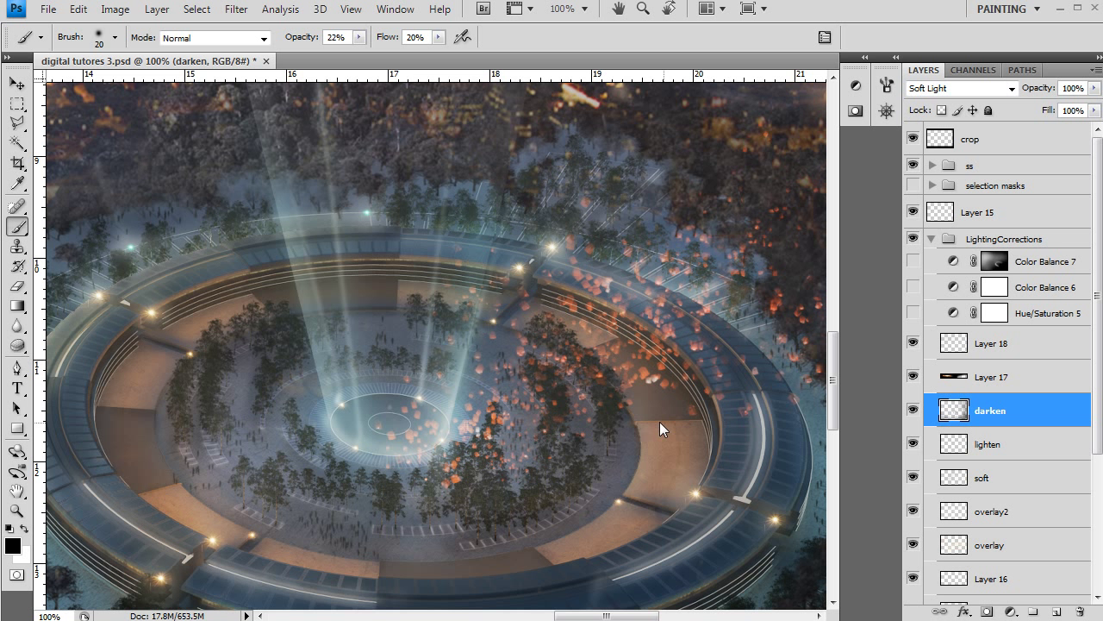
key(bracketleft)
drag(256, 526, 310, 420)
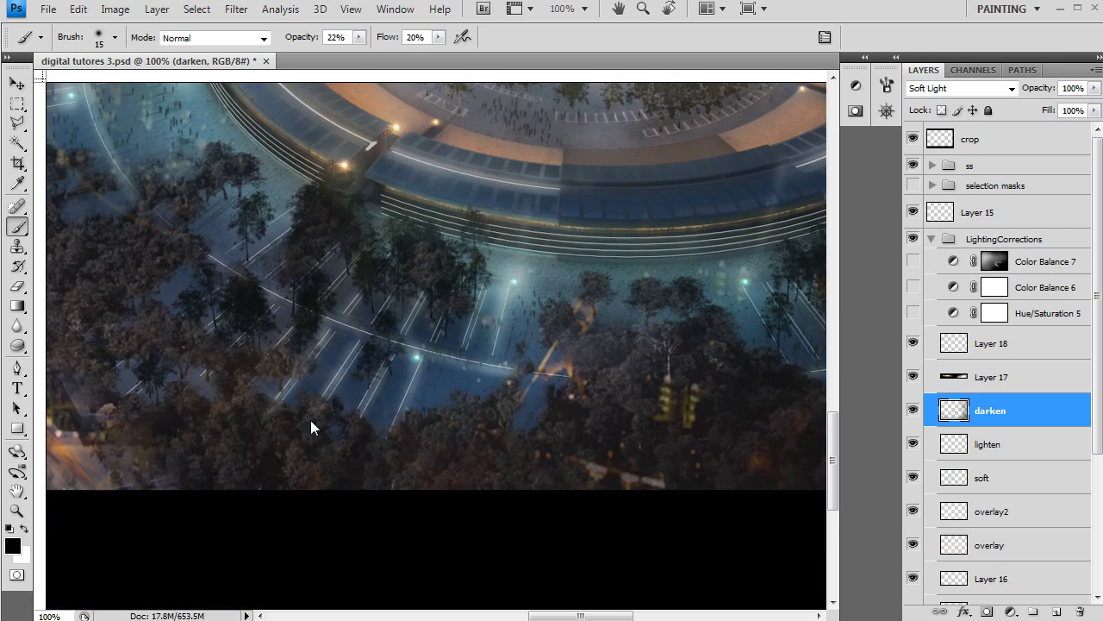
Select the overlay2 layer for painting, make white the foreground color and enlarge the brush to 45 px
drag(780, 329, 500, 387)
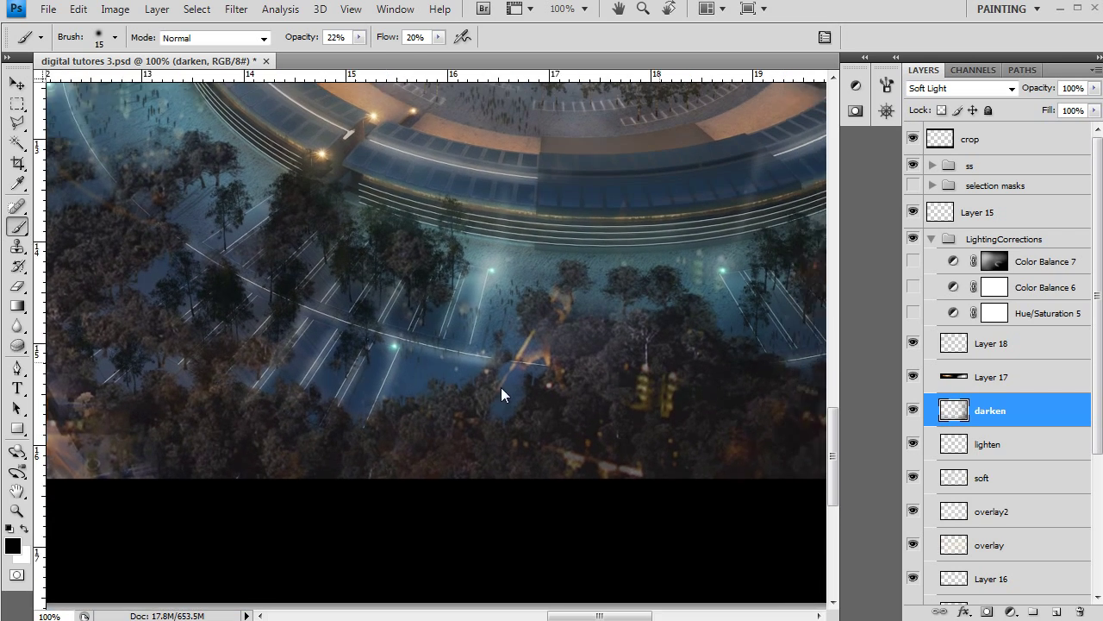
key(z)
alt+click(355, 363)
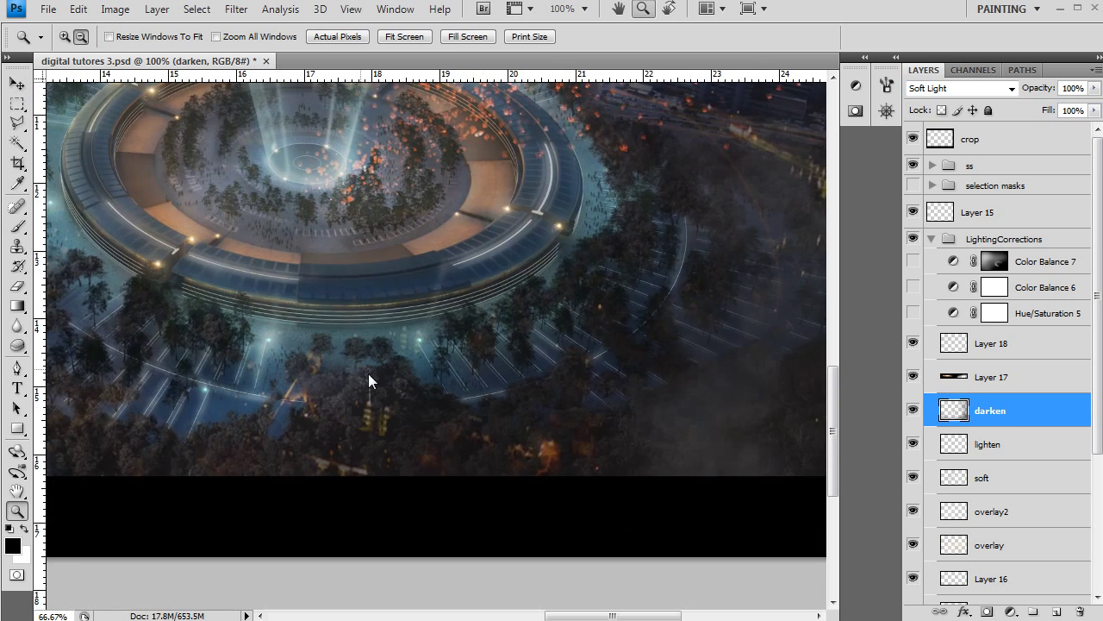
alt+click(368, 373)
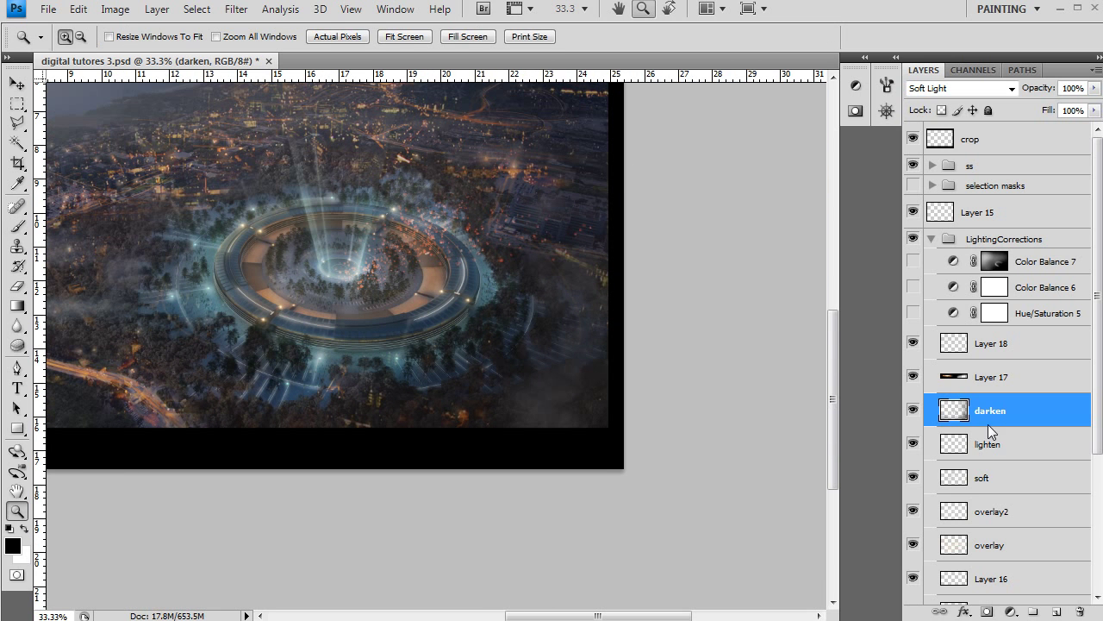
click(966, 501)
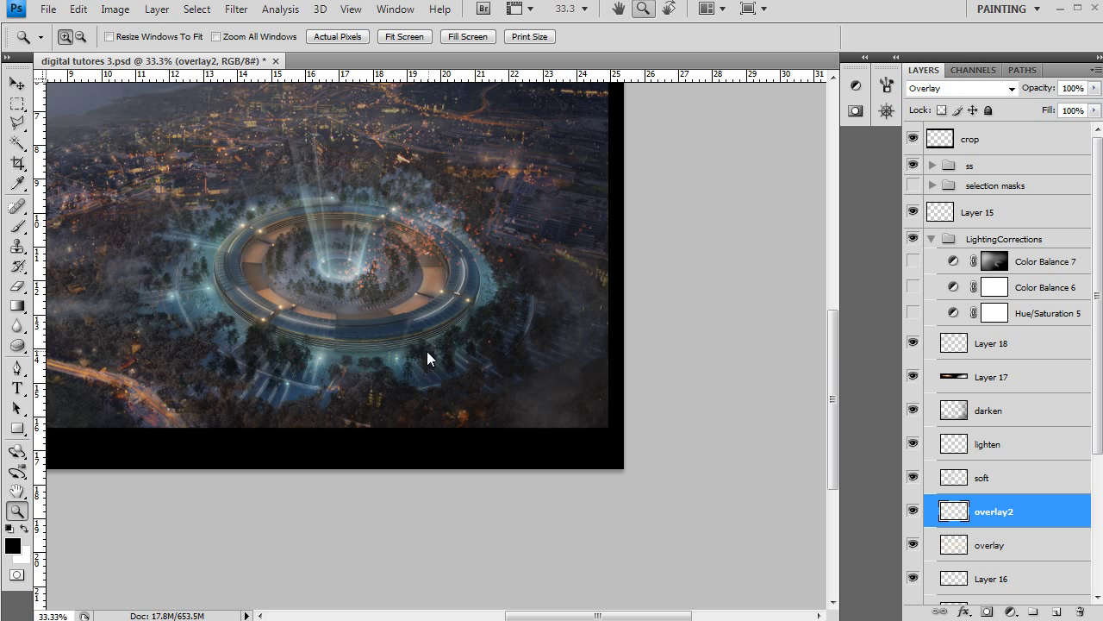
key(b)
drag(329, 262, 408, 346)
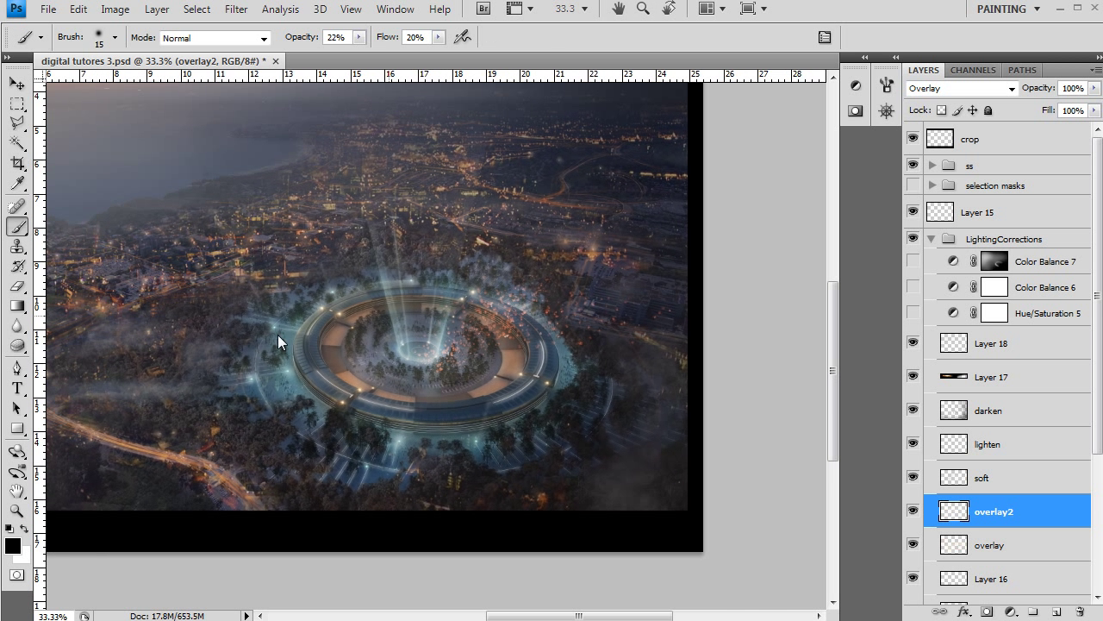
click(24, 528)
key(bracketright)
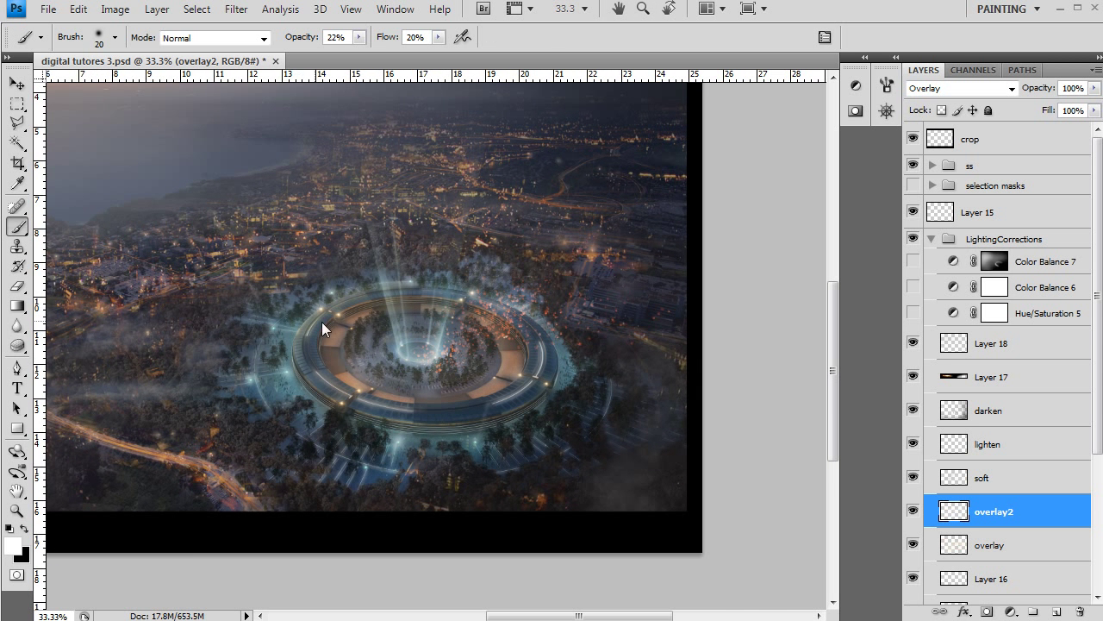
key(bracketright)
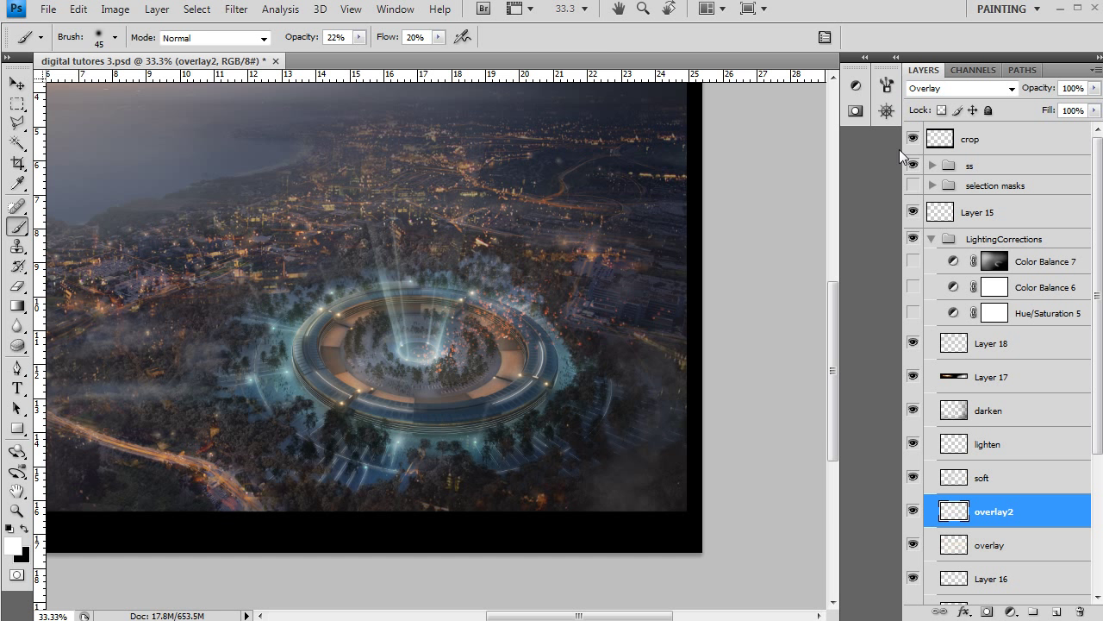
Display the color sliders beside the layers and set the foreground color to orange with H 30, S 77, B 97
click(855, 84)
key(F5)
key(F6)
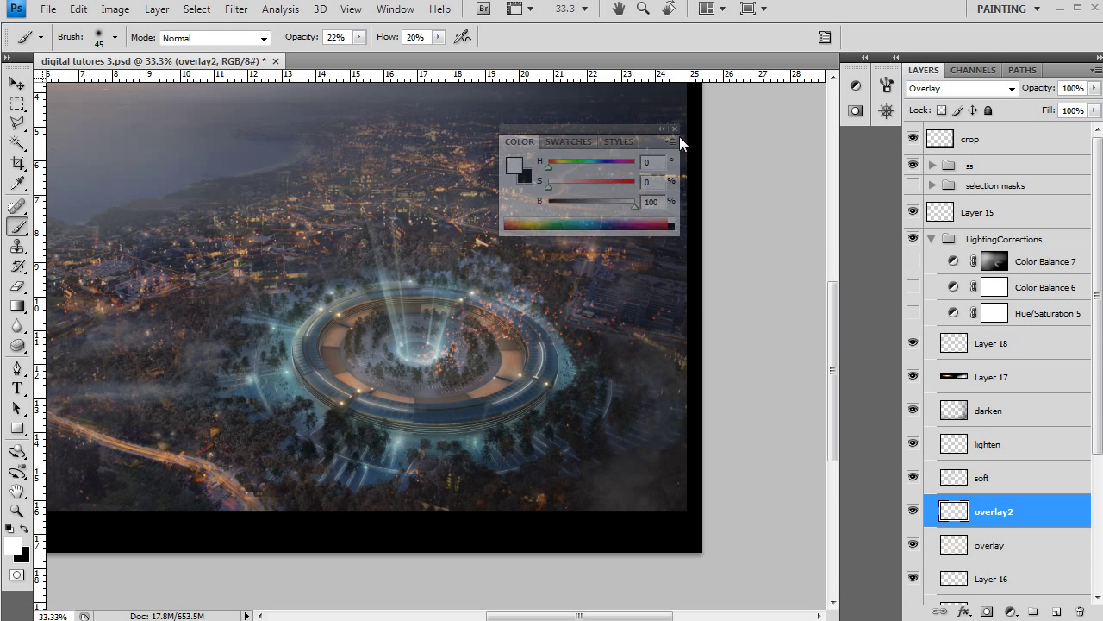
drag(679, 136, 831, 119)
click(675, 215)
click(673, 215)
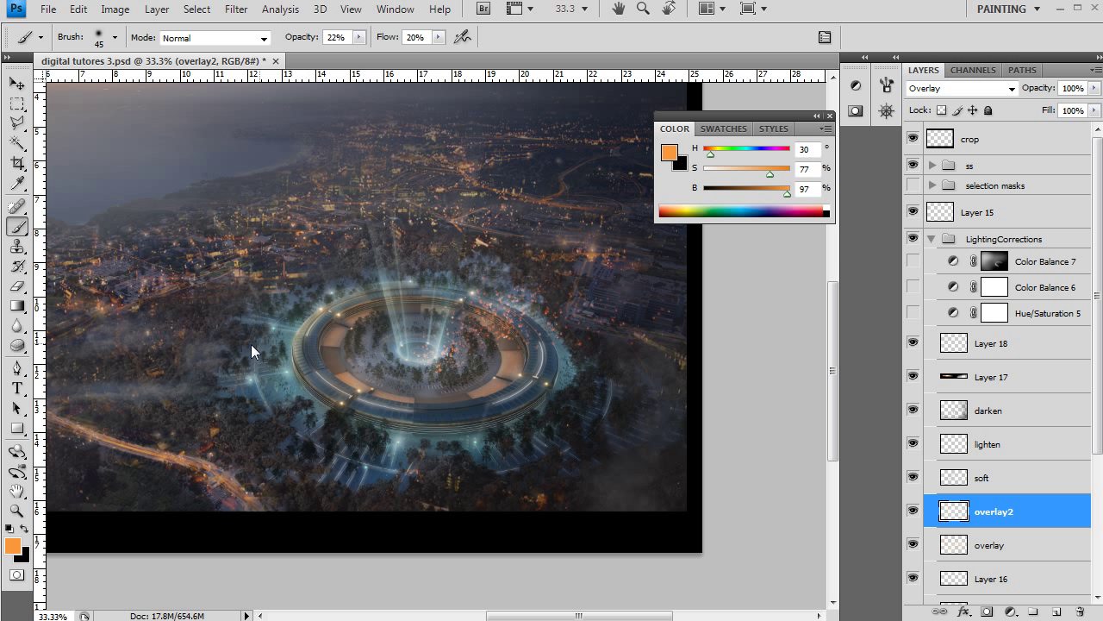
Paint a soft orange glow over the road and city lights on the overlay2 layer, reducing the brush to 30 px
drag(251, 344, 379, 384)
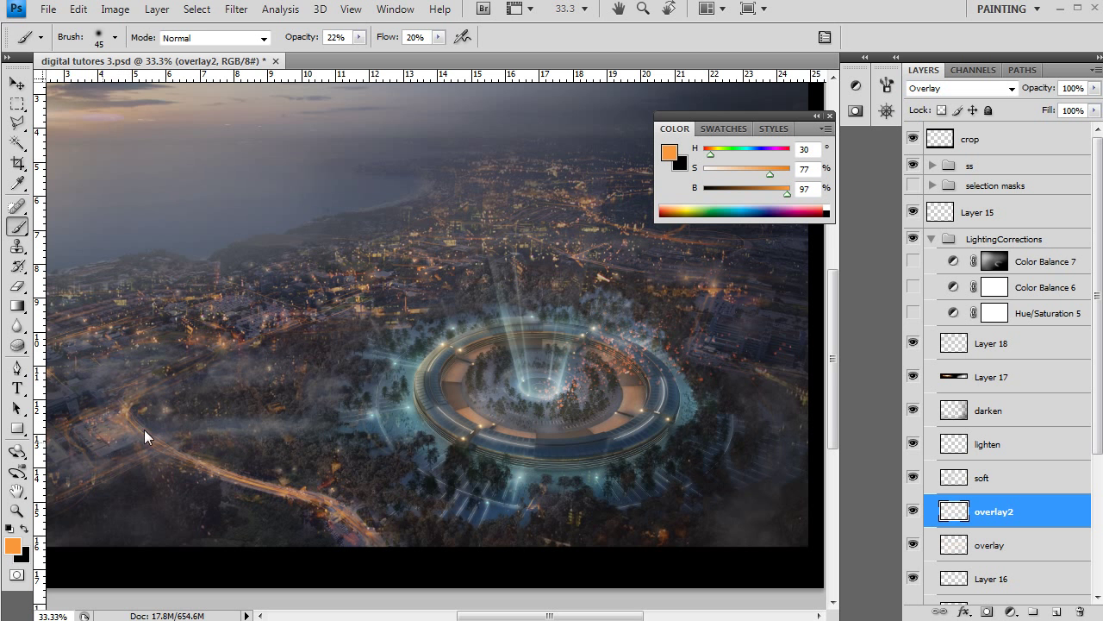
drag(153, 437, 311, 479)
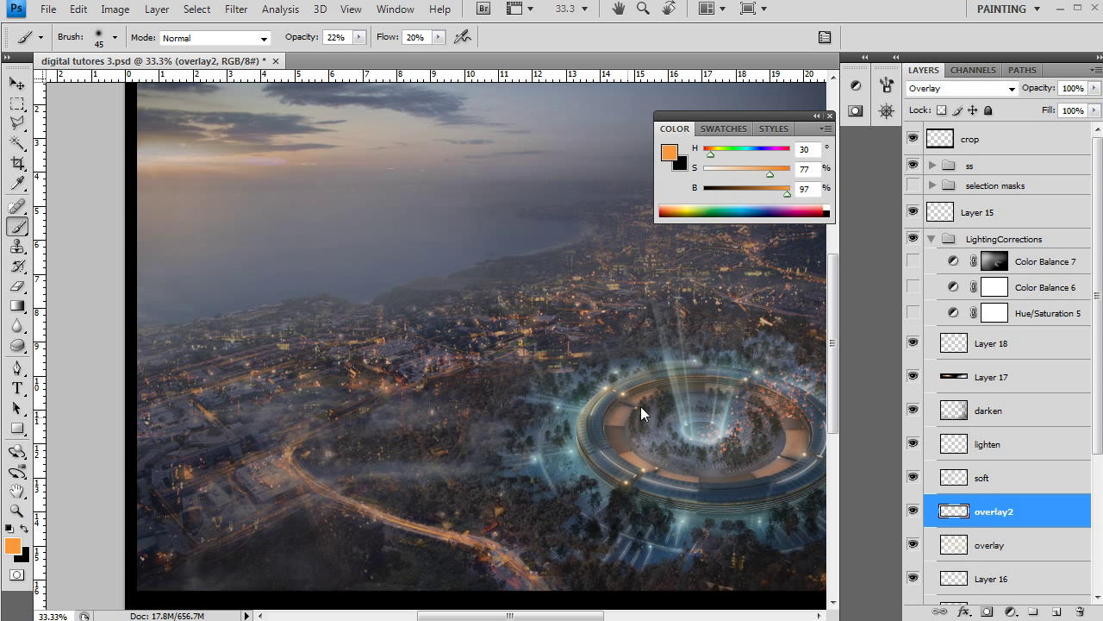
key(bracketleft)
drag(676, 447, 459, 456)
Examine the glow along the curved road and the city lights up close and across the whole image
key(z)
alt+click(453, 472)
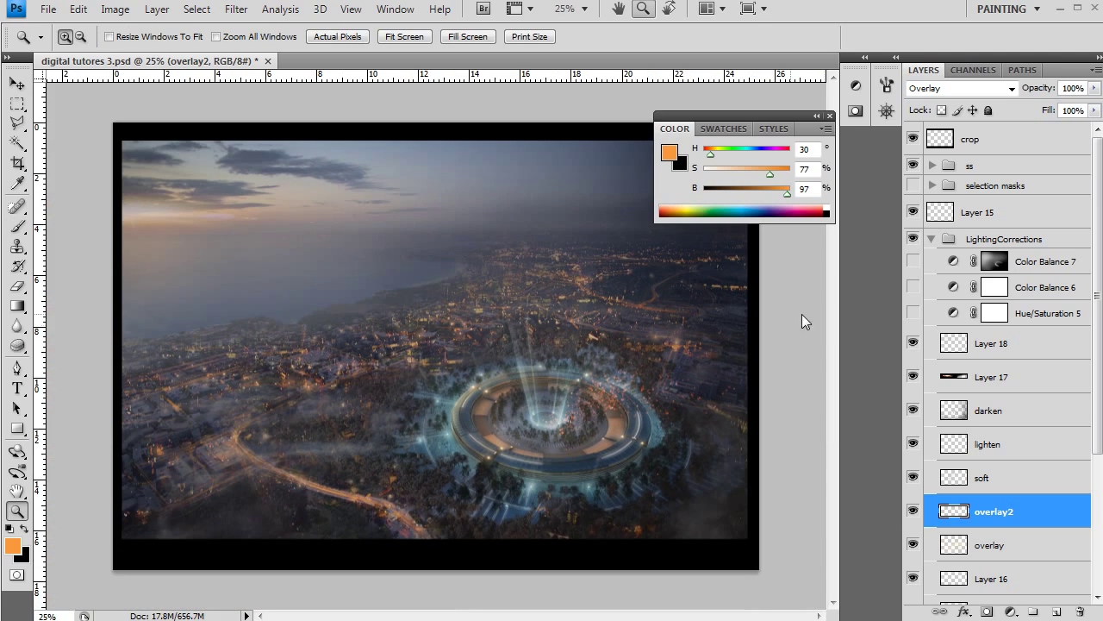
click(184, 455)
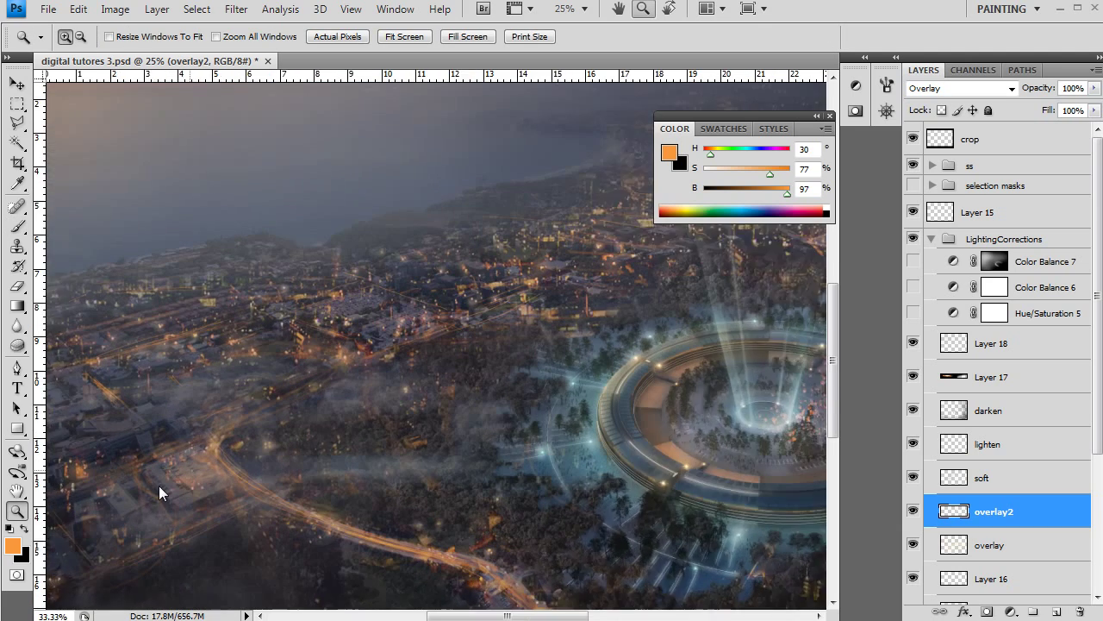
drag(198, 449, 269, 500)
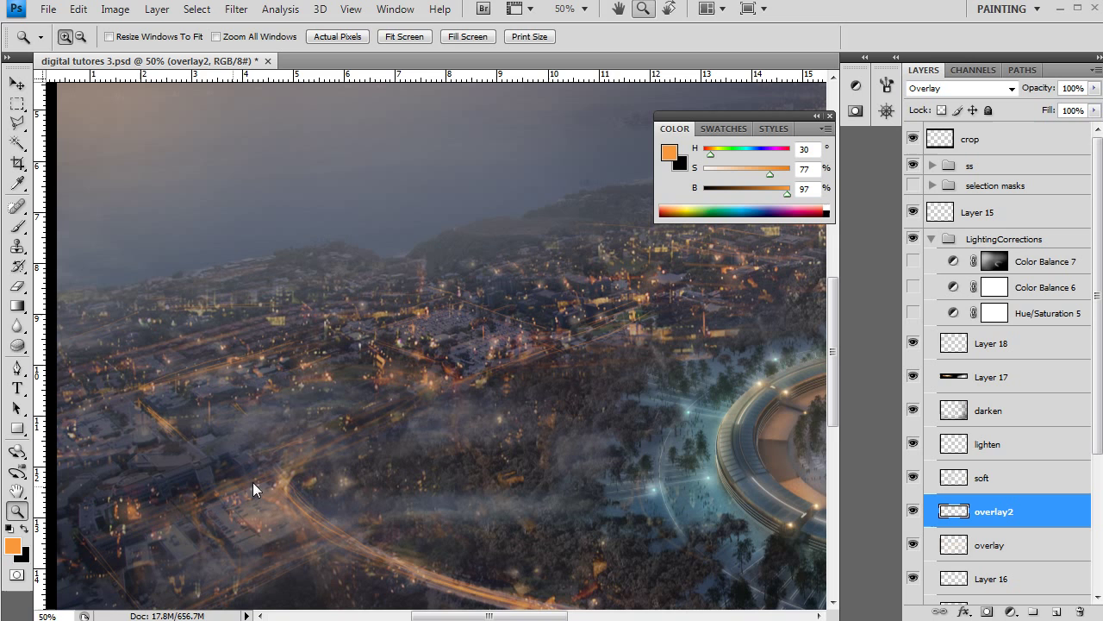
alt+click(646, 505)
drag(482, 484, 447, 480)
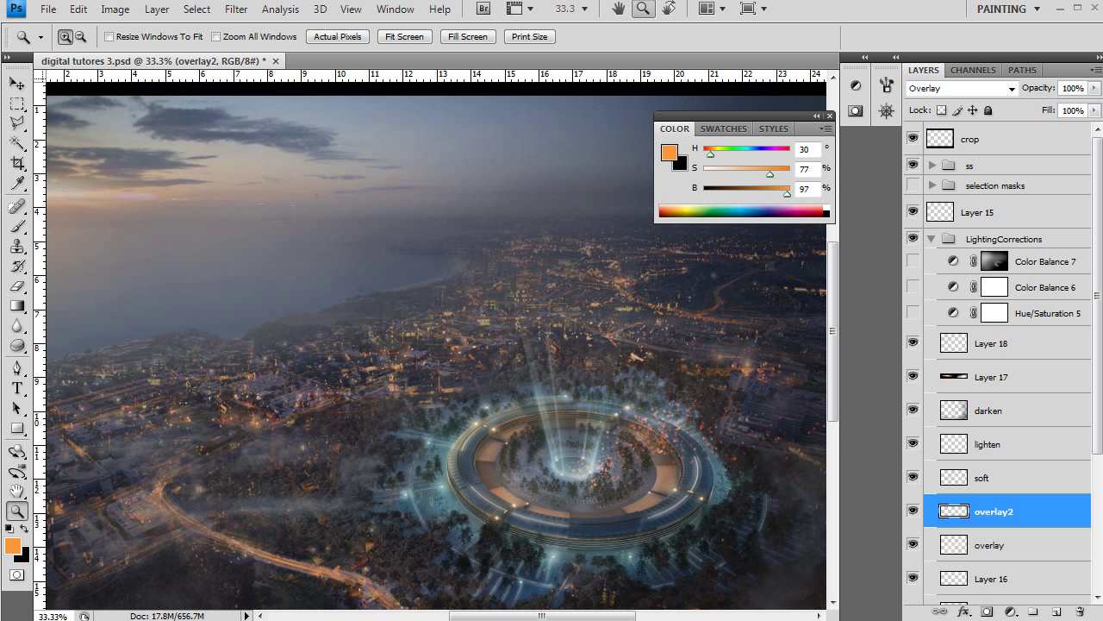
drag(398, 452, 470, 530)
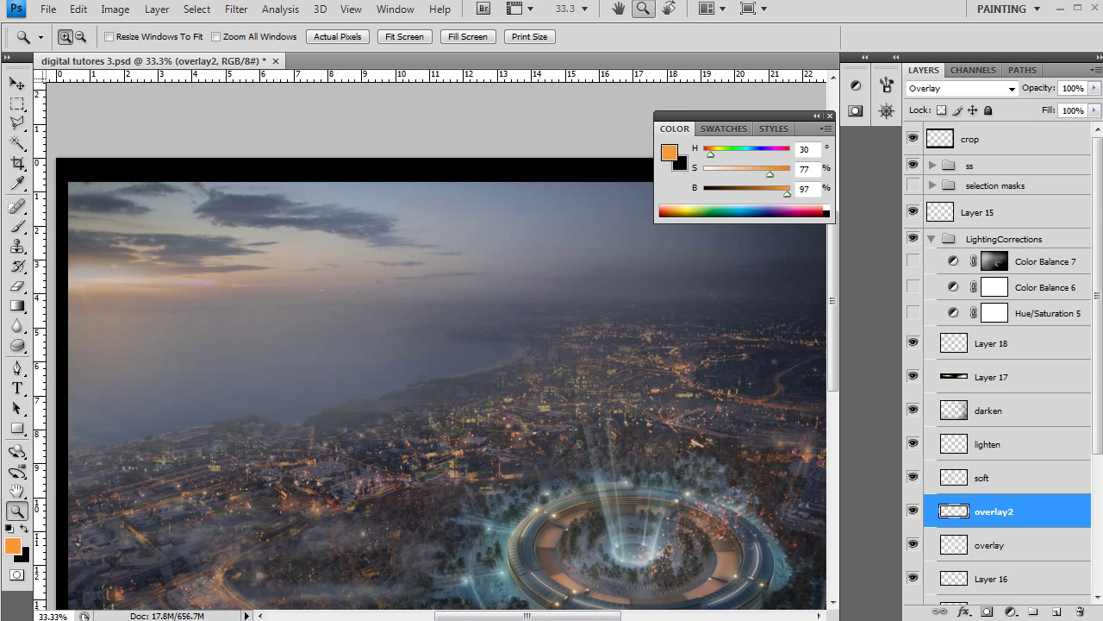
alt+click(690, 460)
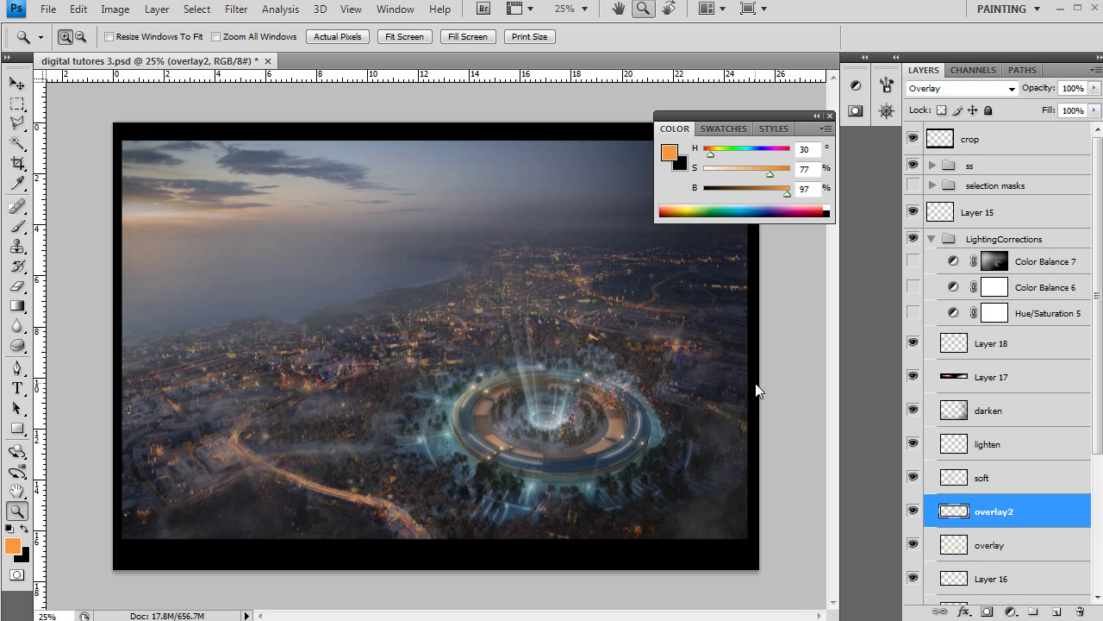
Show the Hue/Saturation 5, Color Balance 6 and Color Balance 7 layers to preview the color grading, with Layer 18 selected for brushing
click(913, 313)
click(913, 262)
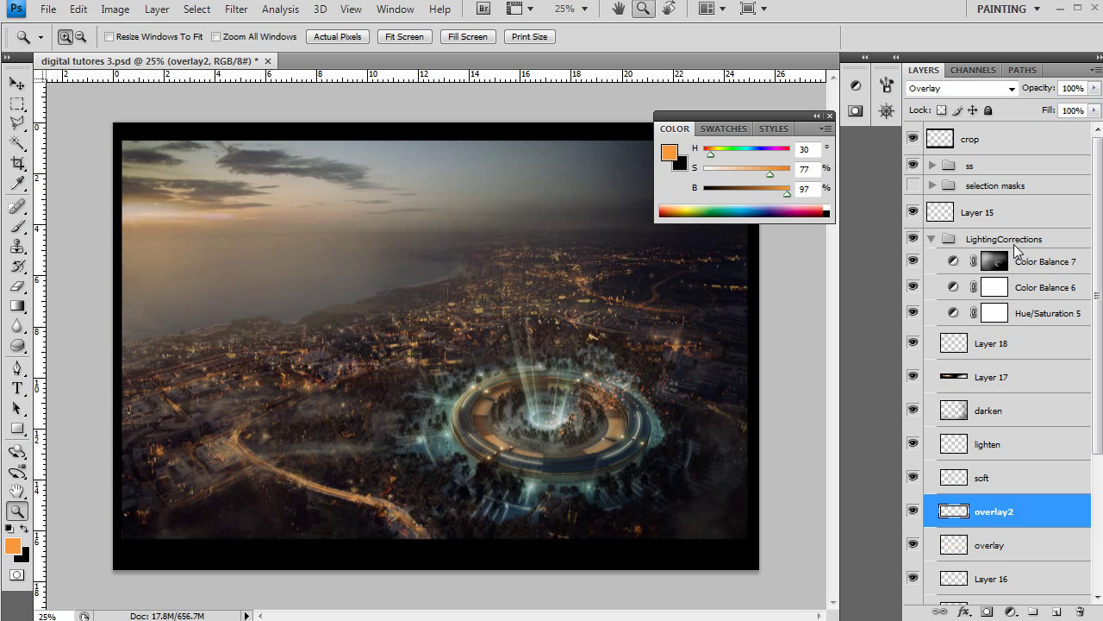
click(996, 345)
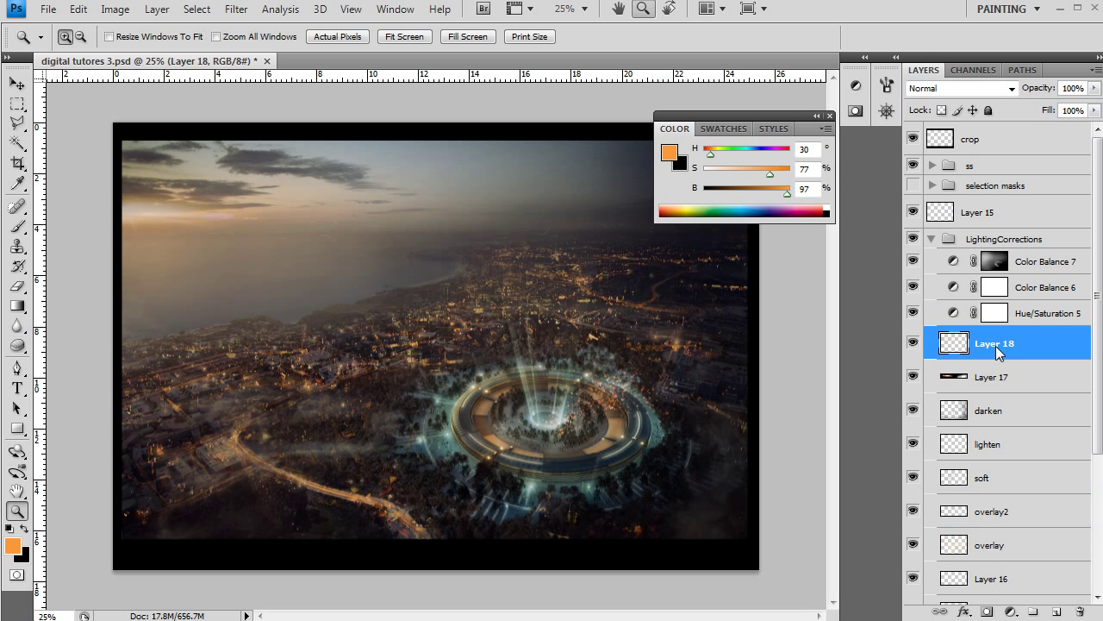
key(b)
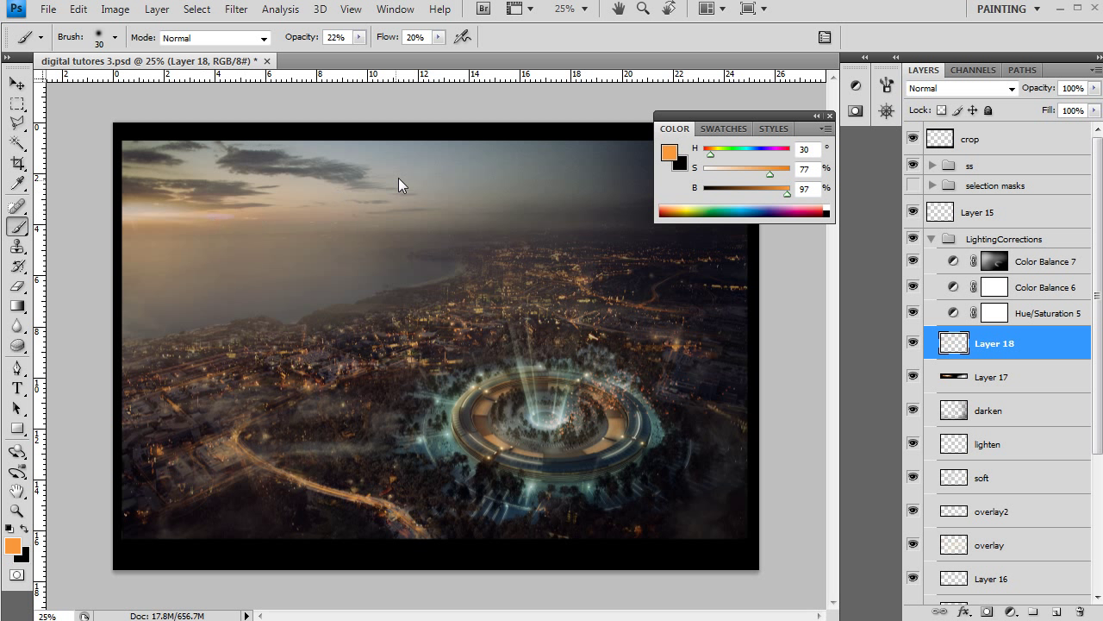
Hide the three color adjustment layers, keep Layer 18 shown and make it the active layer
drag(912, 261, 892, 335)
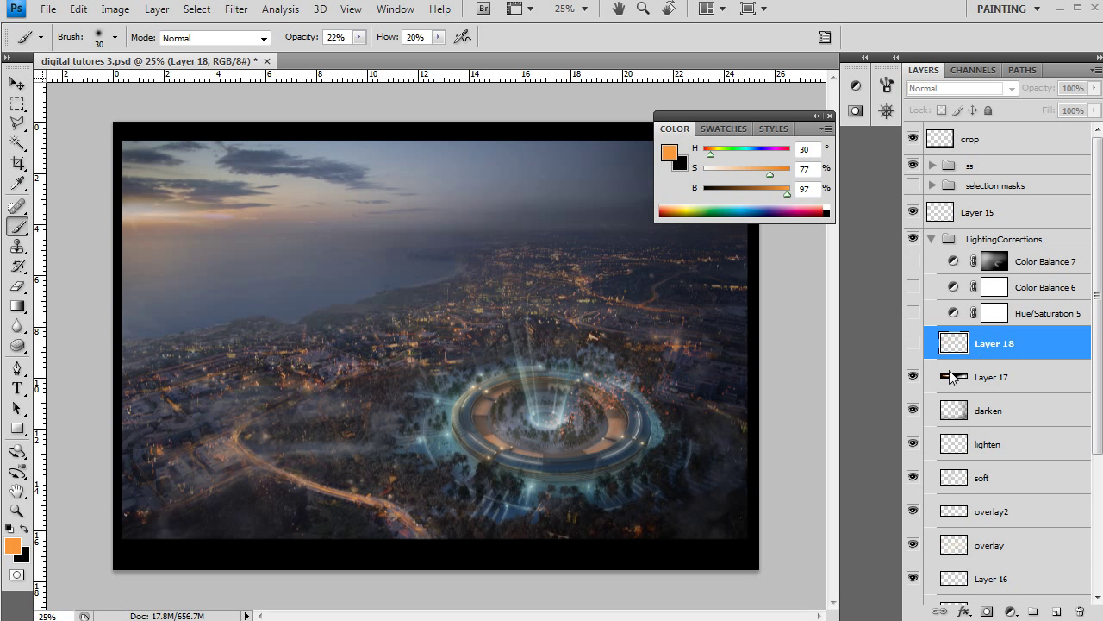
click(906, 341)
click(917, 344)
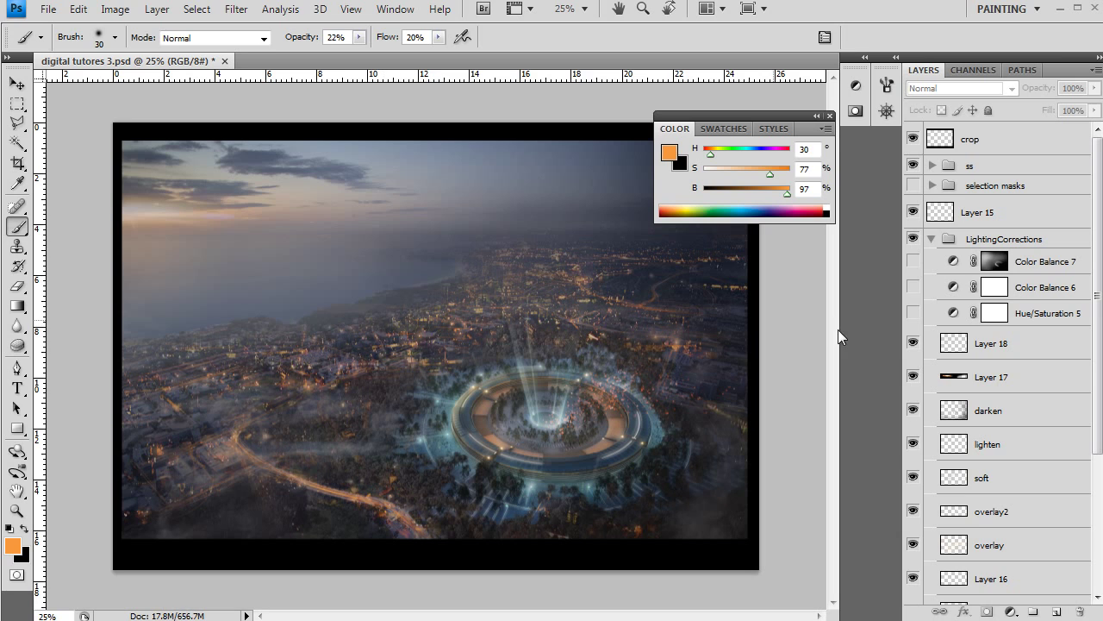
click(996, 344)
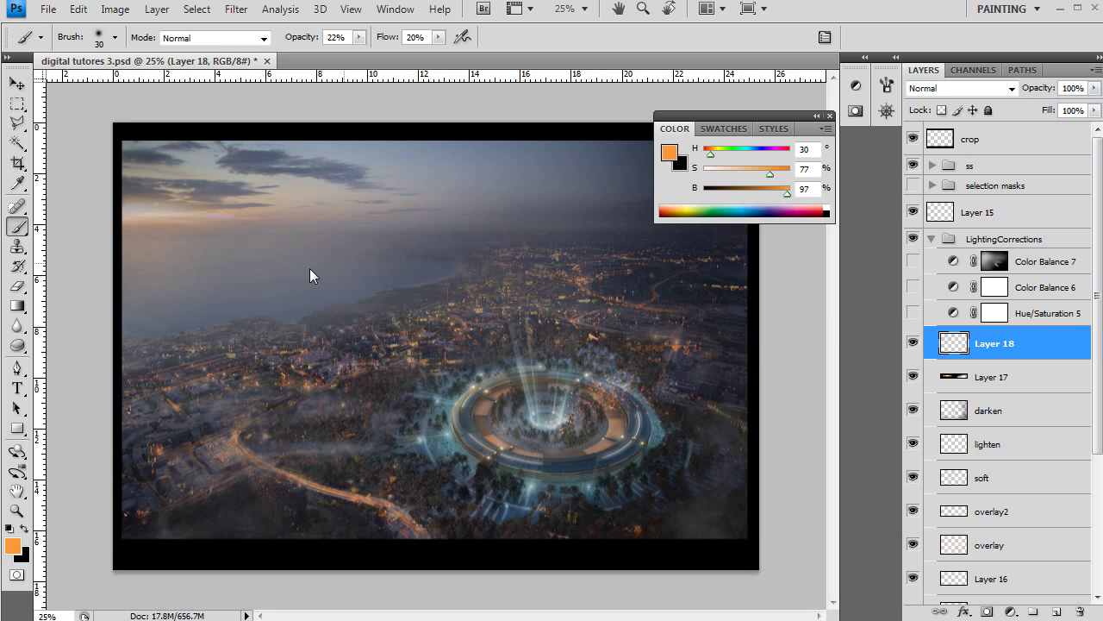